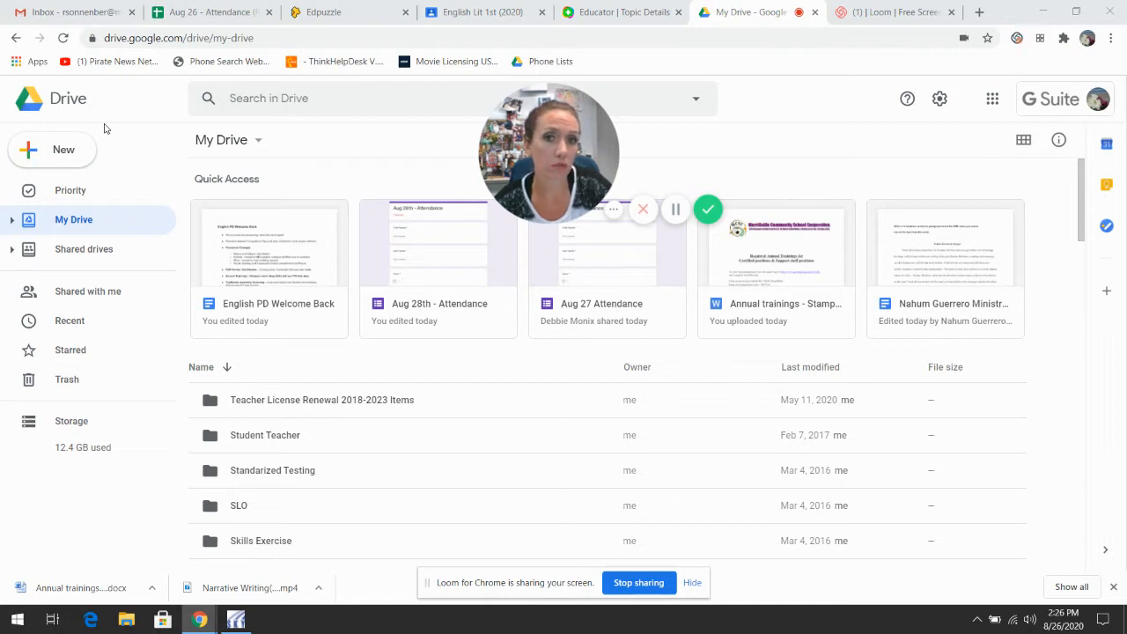
# Step: Create a new folder in My Drive named 'Adv Comp (practice)'
pyautogui.click(64, 155)
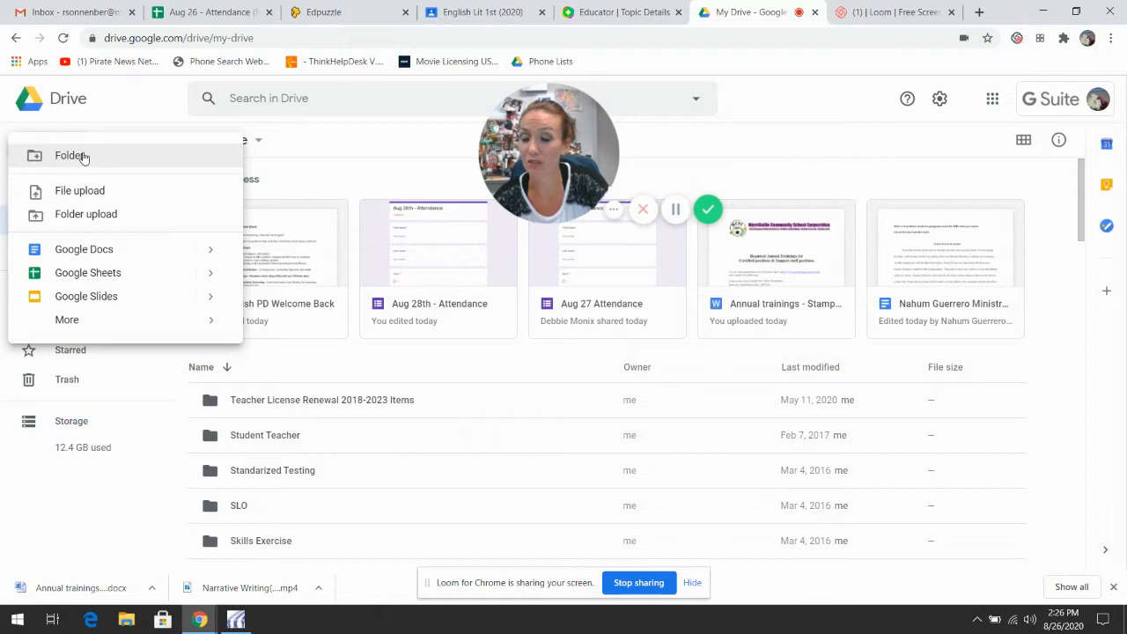
pyautogui.click(83, 156)
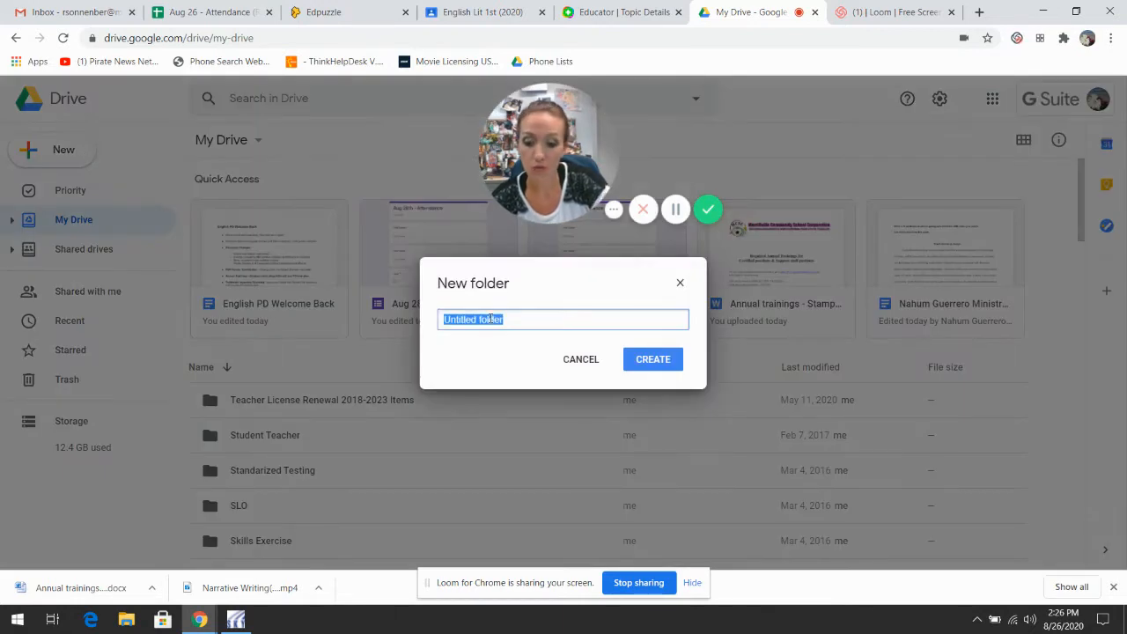
pyautogui.write('A')
pyautogui.press('BackSpace')
pyautogui.write('Adv')
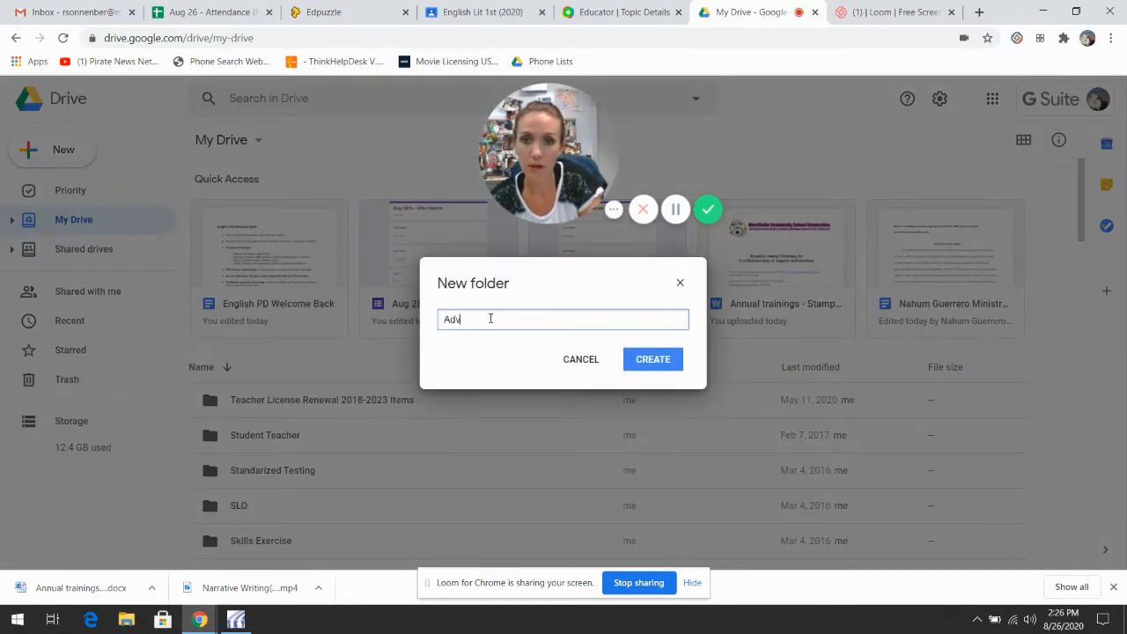
pyautogui.write(' Comp pra')
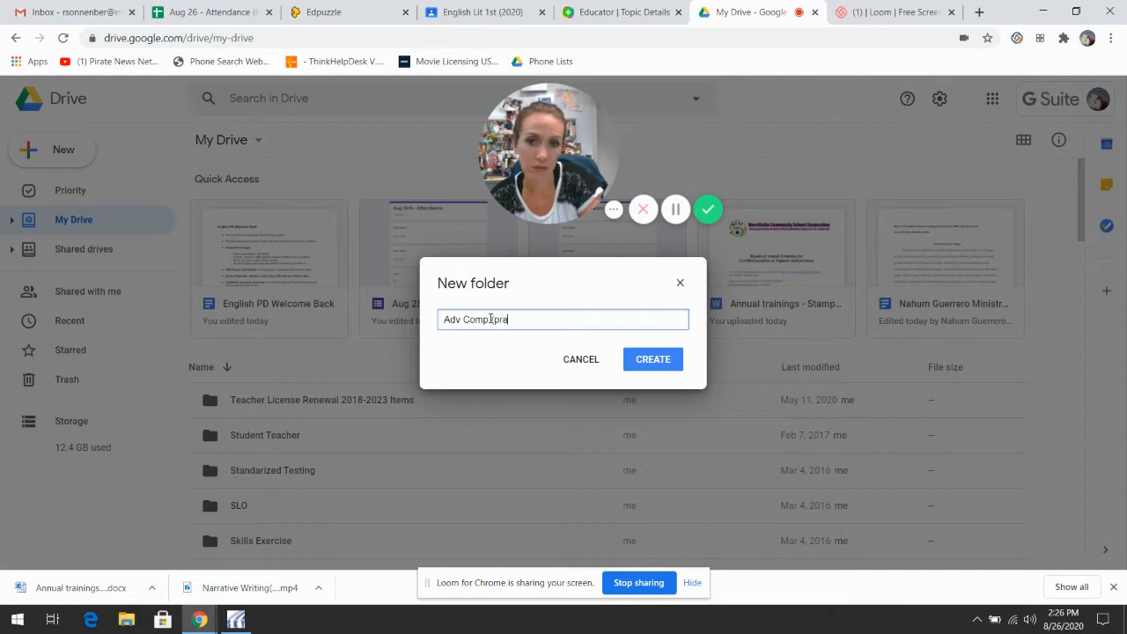
pyautogui.write('ctice')
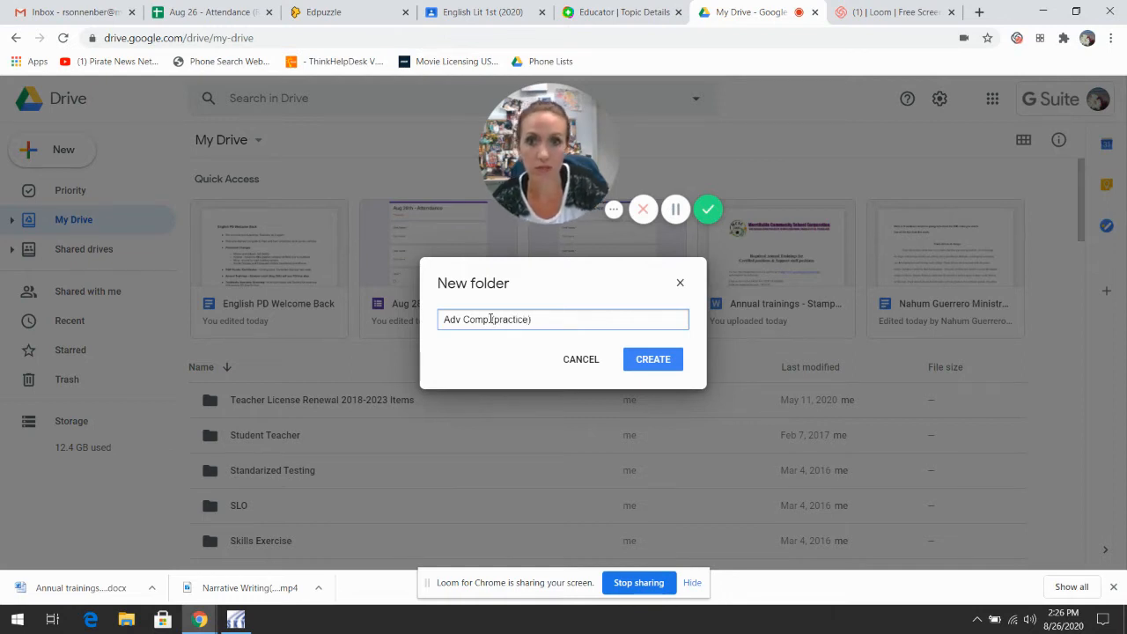
pyautogui.click(490, 320)
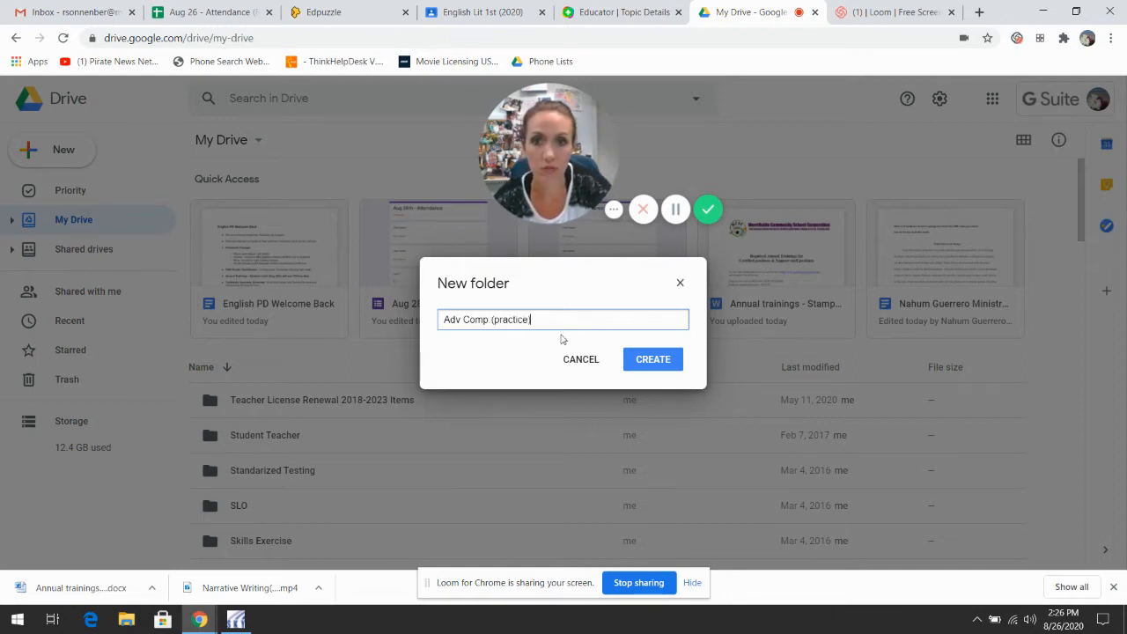
pyautogui.click(652, 361)
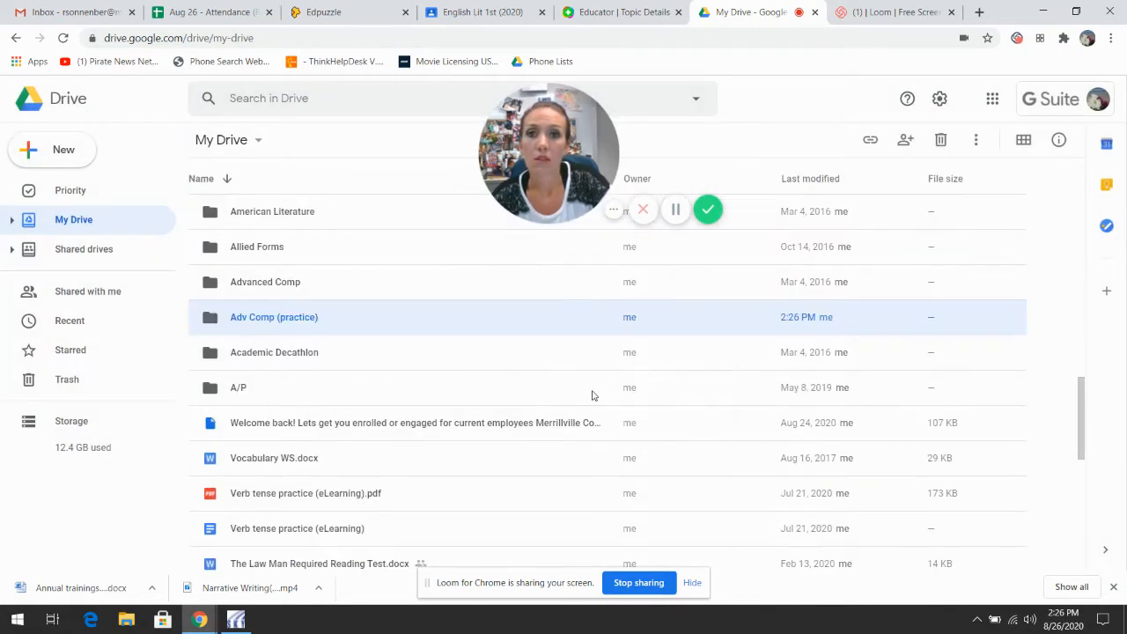
# Step: Open the 'Adv Comp (practice)' folder and create a blank Google Docs document inside it
pyautogui.doubleClick(328, 320)
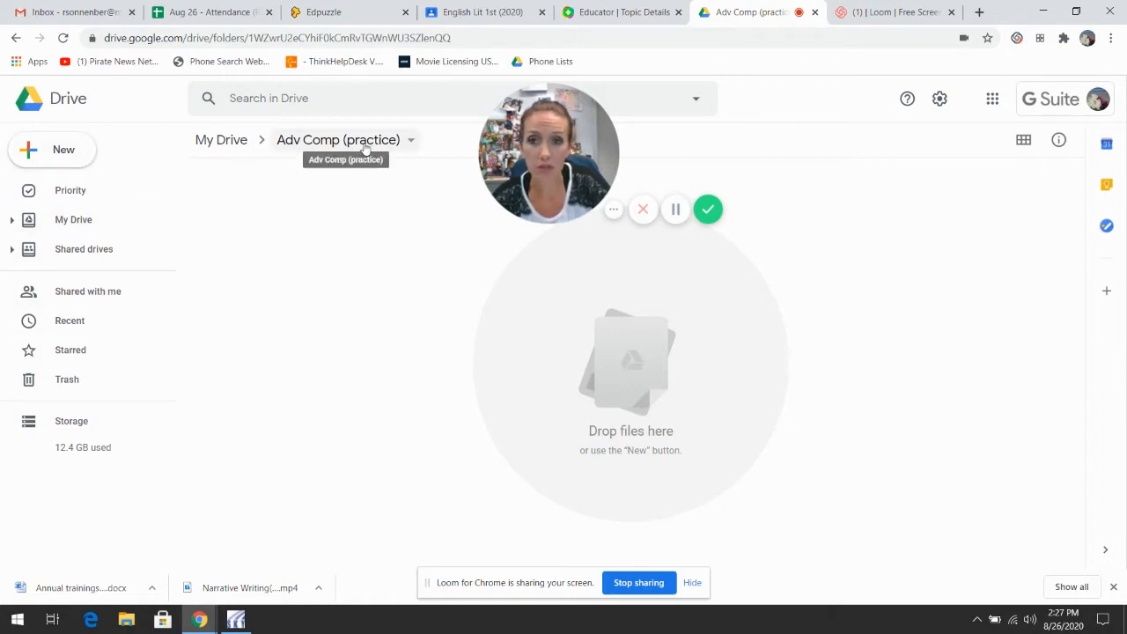
pyautogui.click(73, 157)
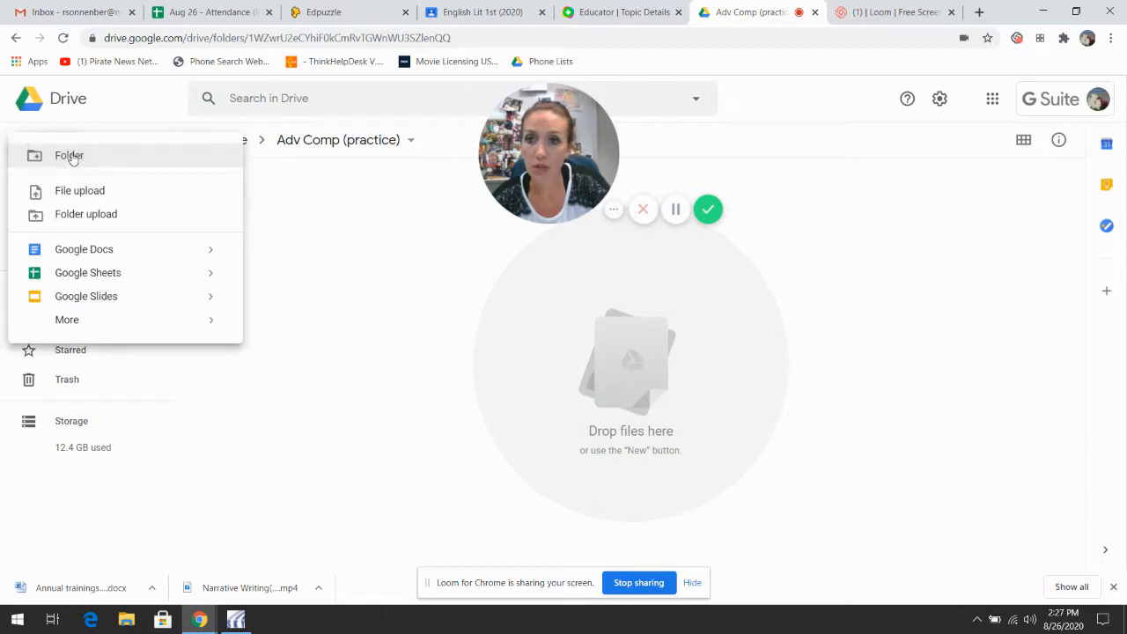
pyautogui.click(136, 255)
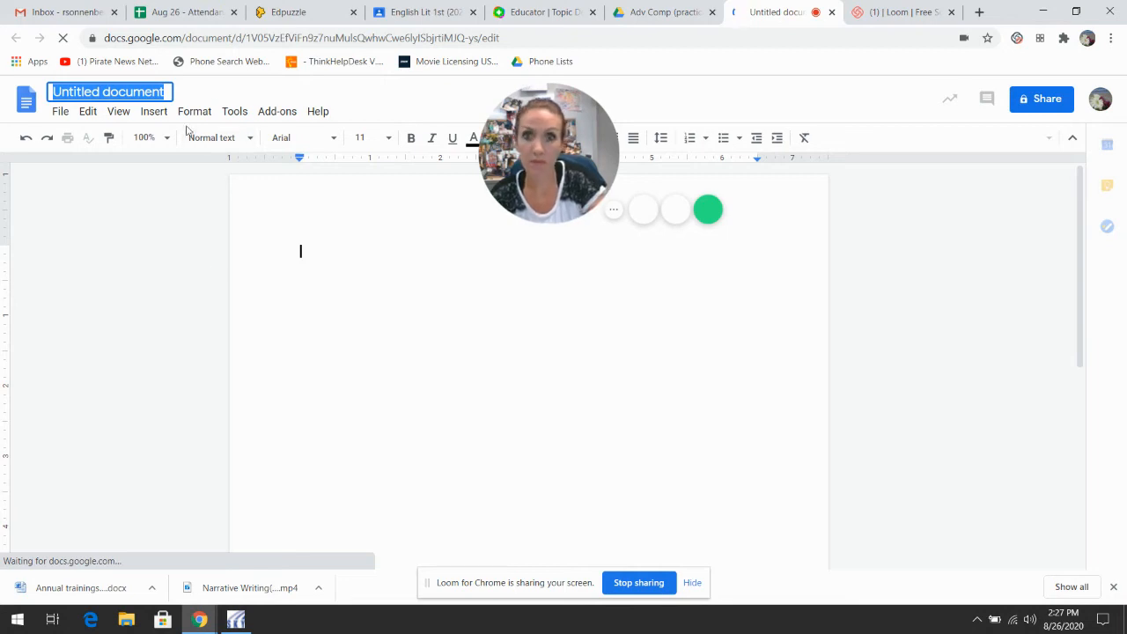
# Step: Title the untitled document 'Narrative Writing - Portfolio'
pyautogui.write('Narr')
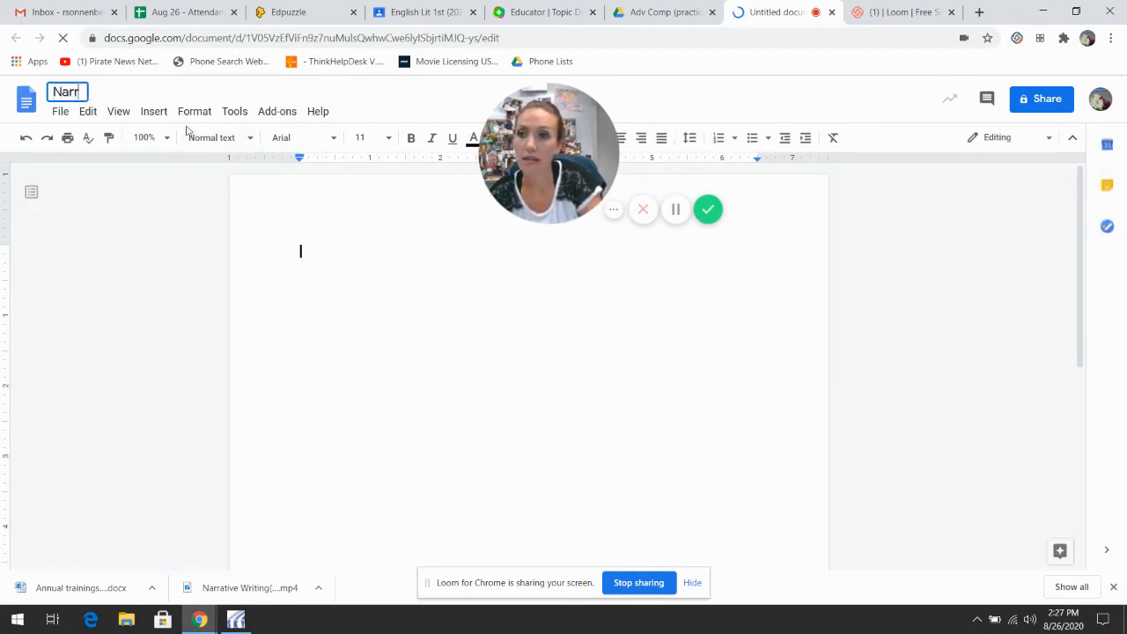
pyautogui.write('ative Writing - Port')
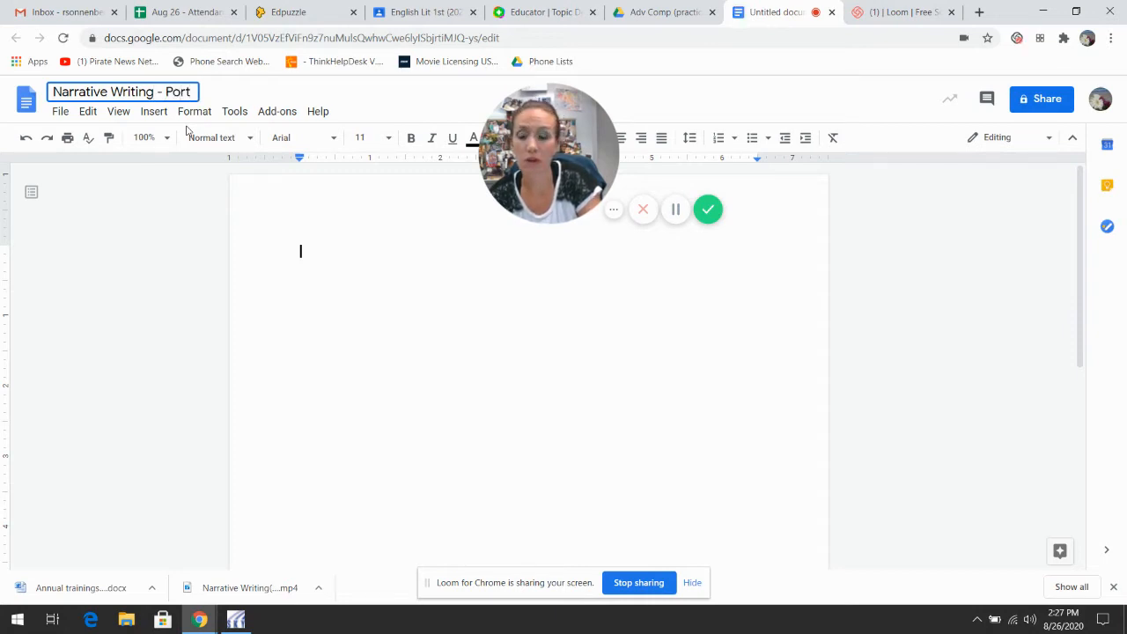
pyautogui.write('folio')
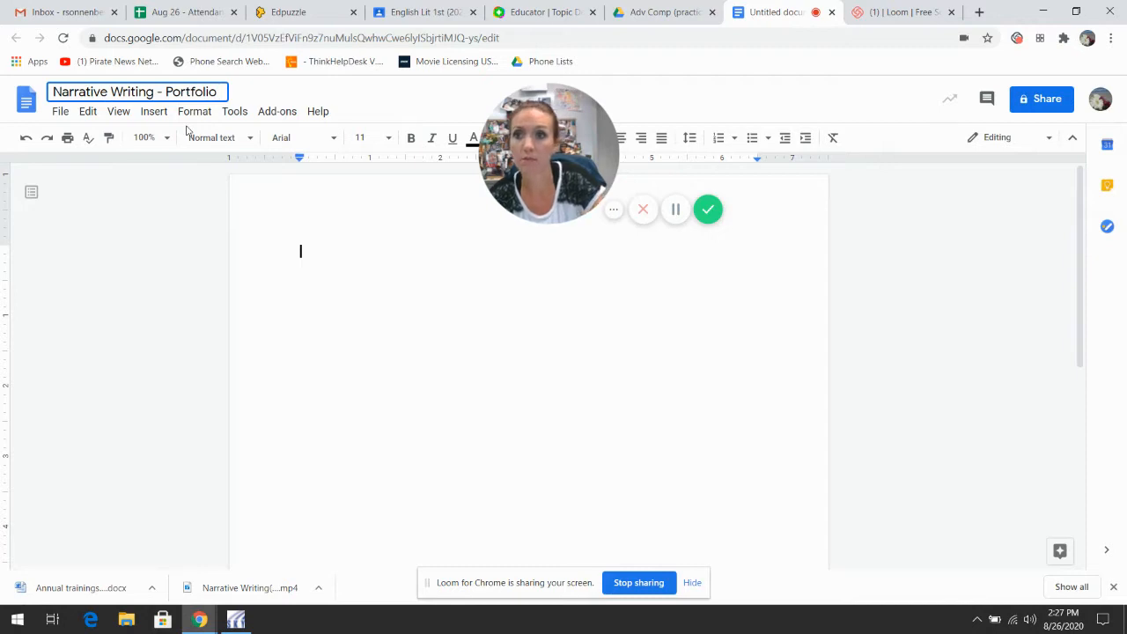
pyautogui.click(354, 259)
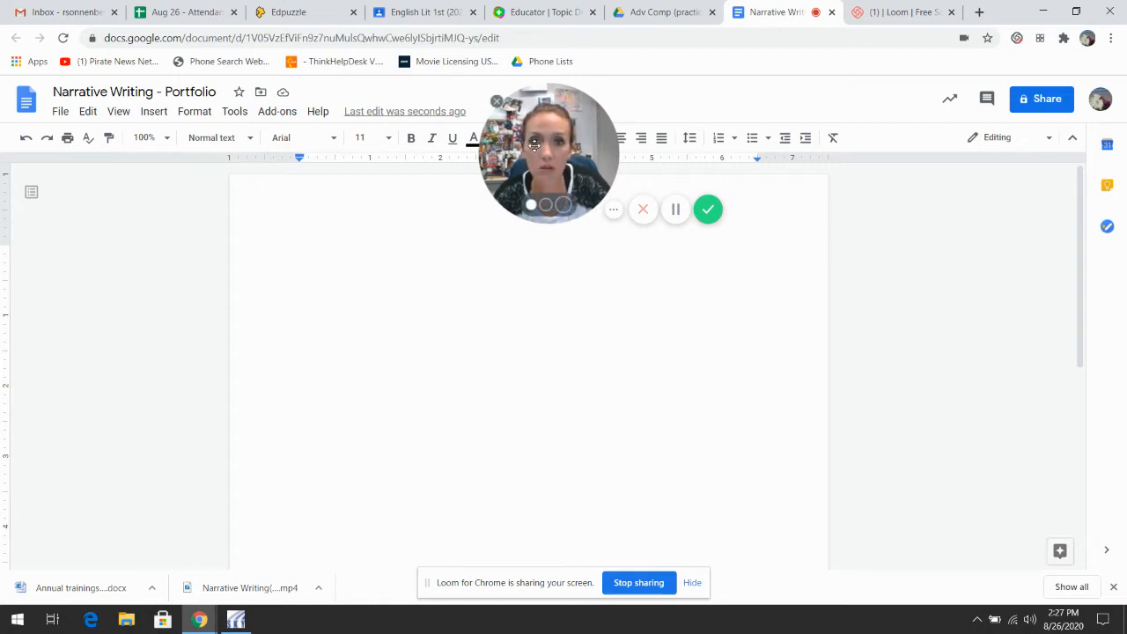
# Step: Apply Double line spacing to the empty document body
pyautogui.moveTo(520, 142); pyautogui.dragTo(137, 235)
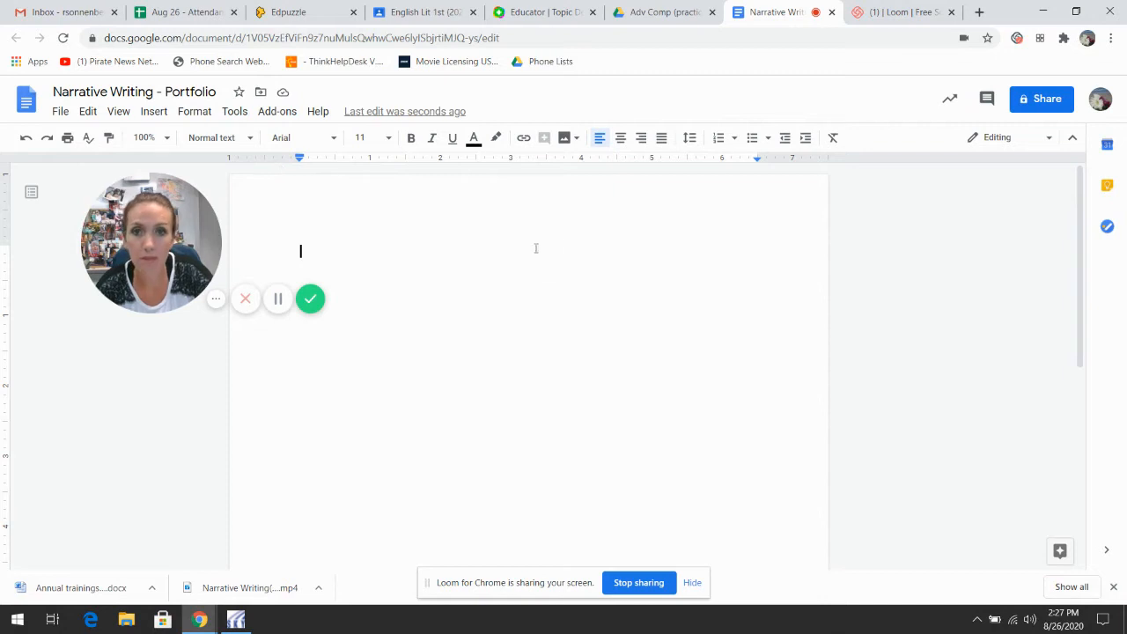
pyautogui.click(692, 141)
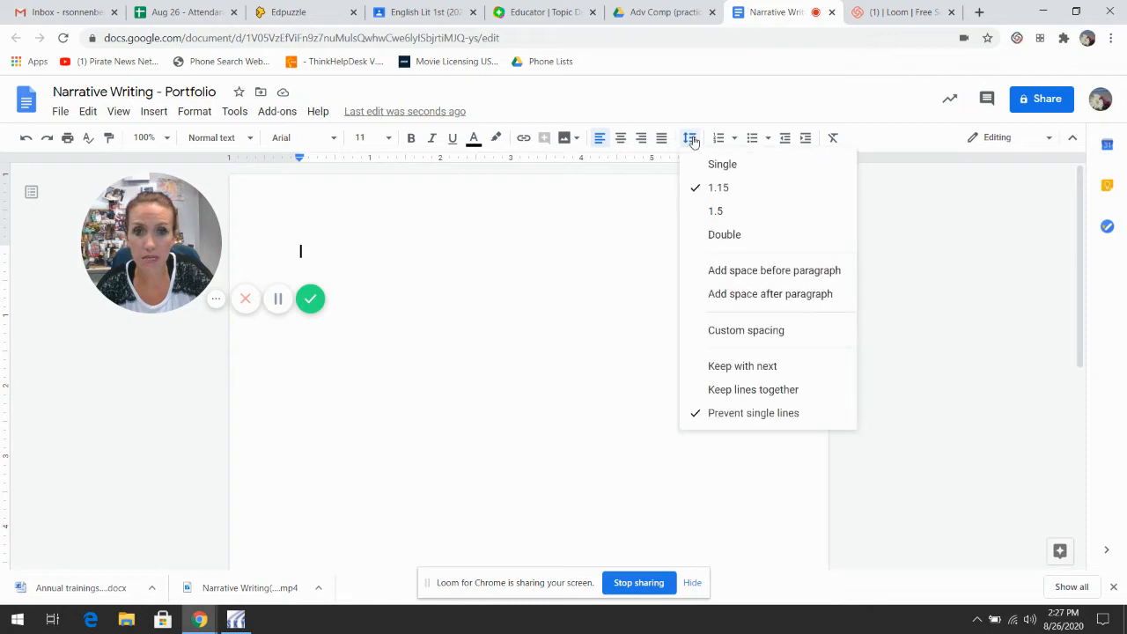
pyautogui.click(715, 236)
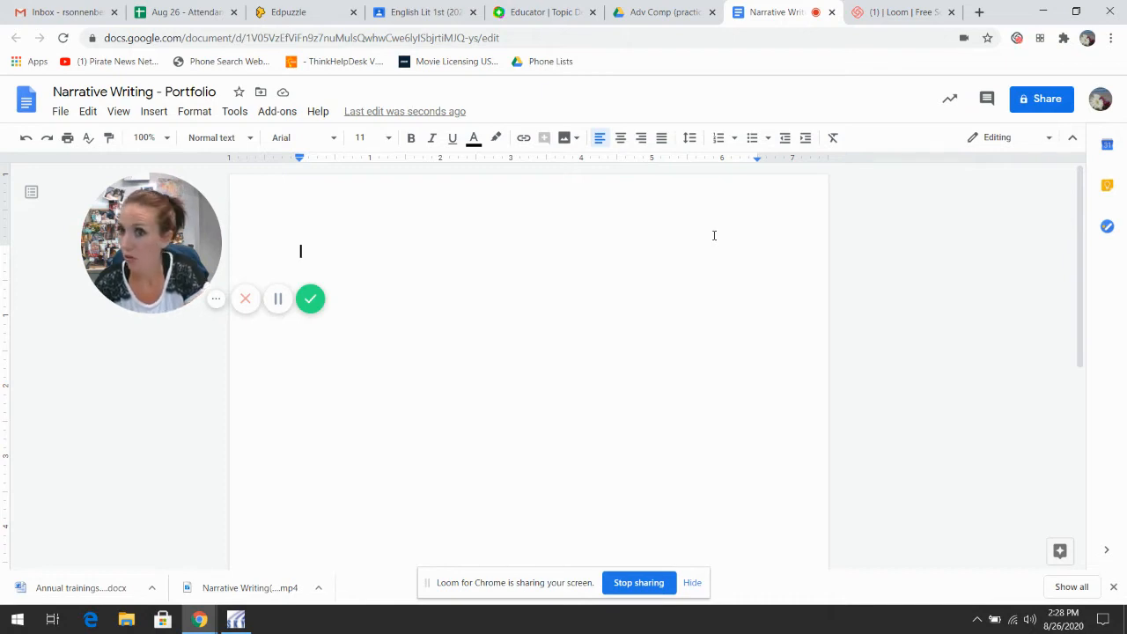
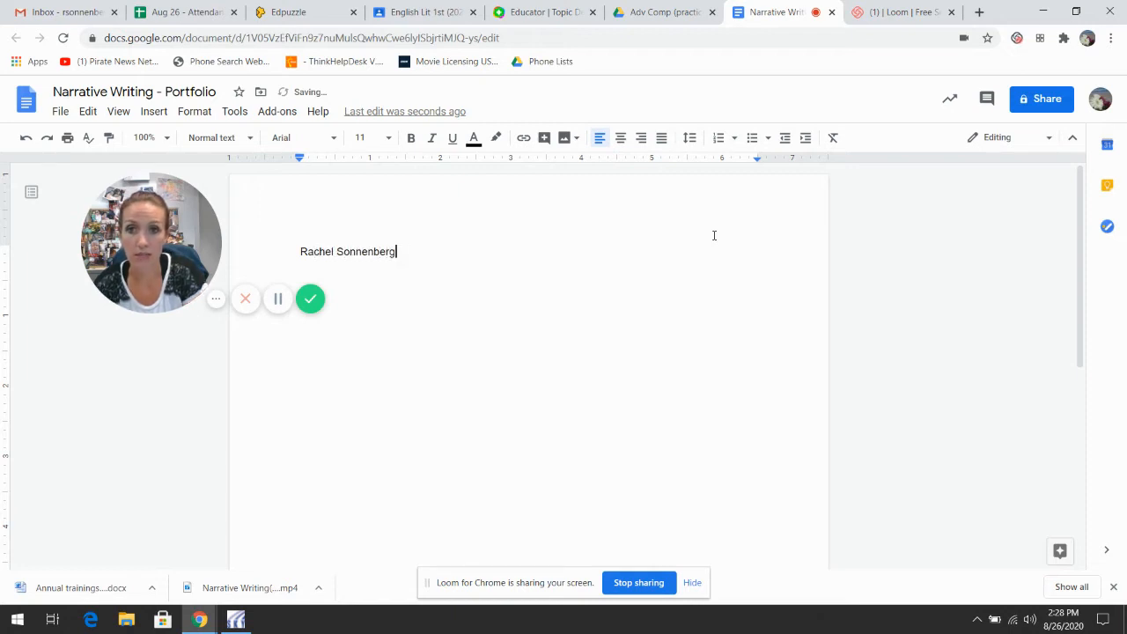
# Step: Type the heading lines: the student's name, the teacher's name, and Advanced Composition
pyautogui.press('Return')
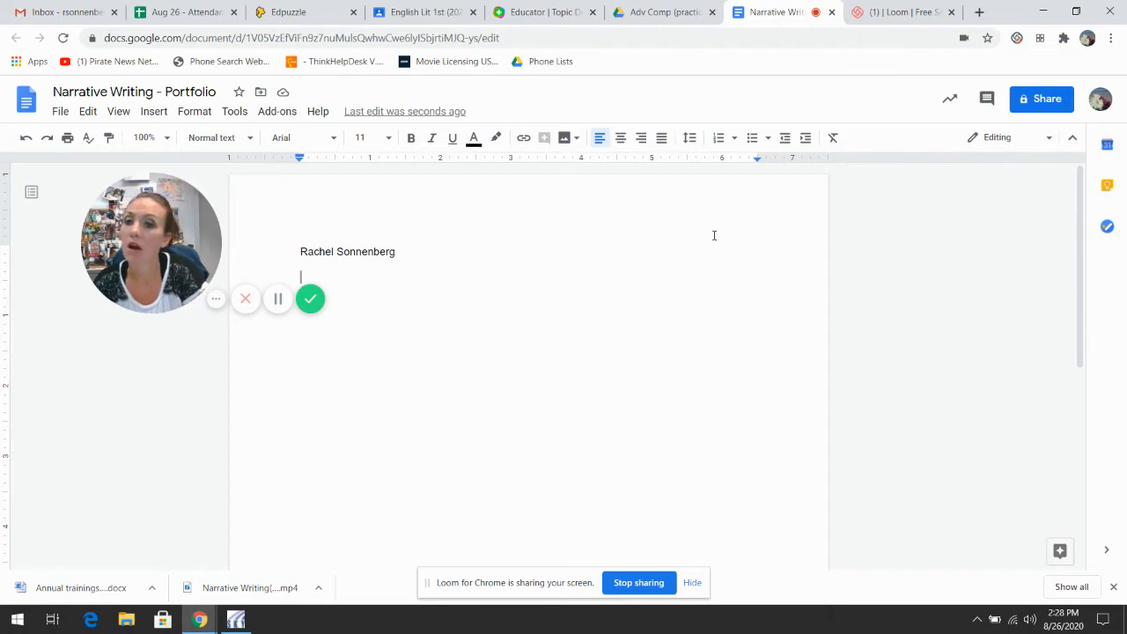
pyautogui.write('Mrs. Sonnen')
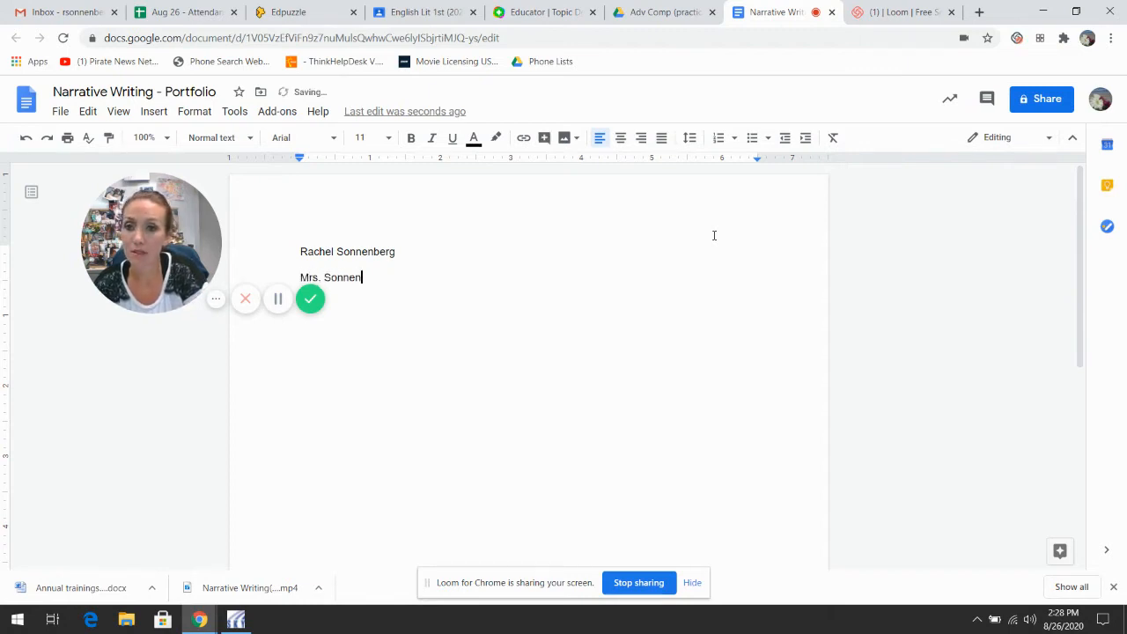
pyautogui.write('berg')
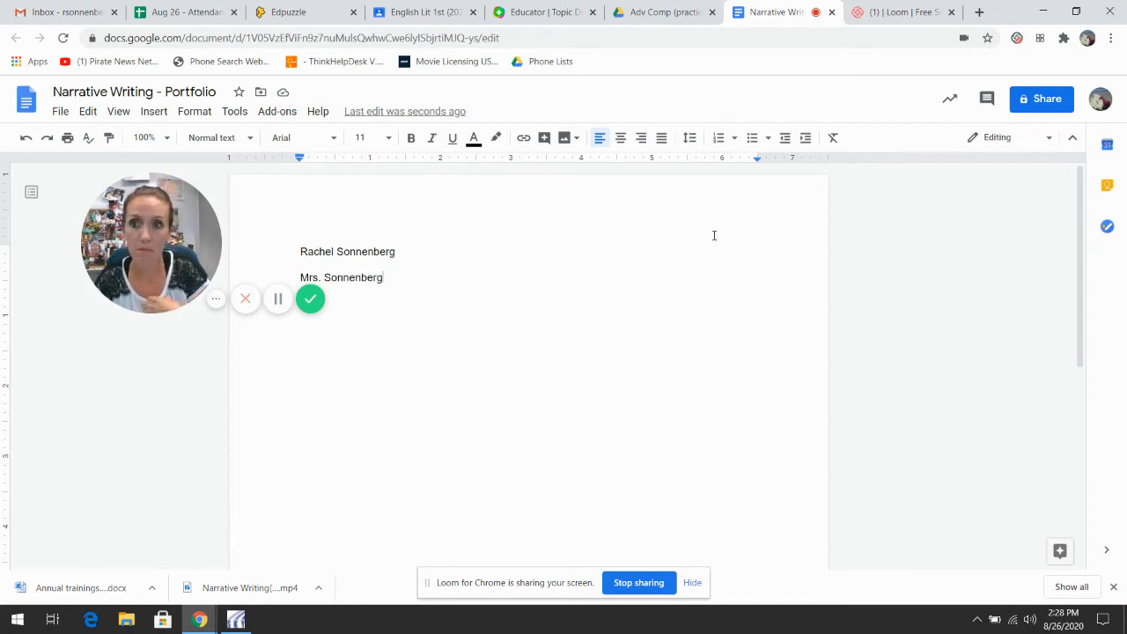
pyautogui.press('Return')
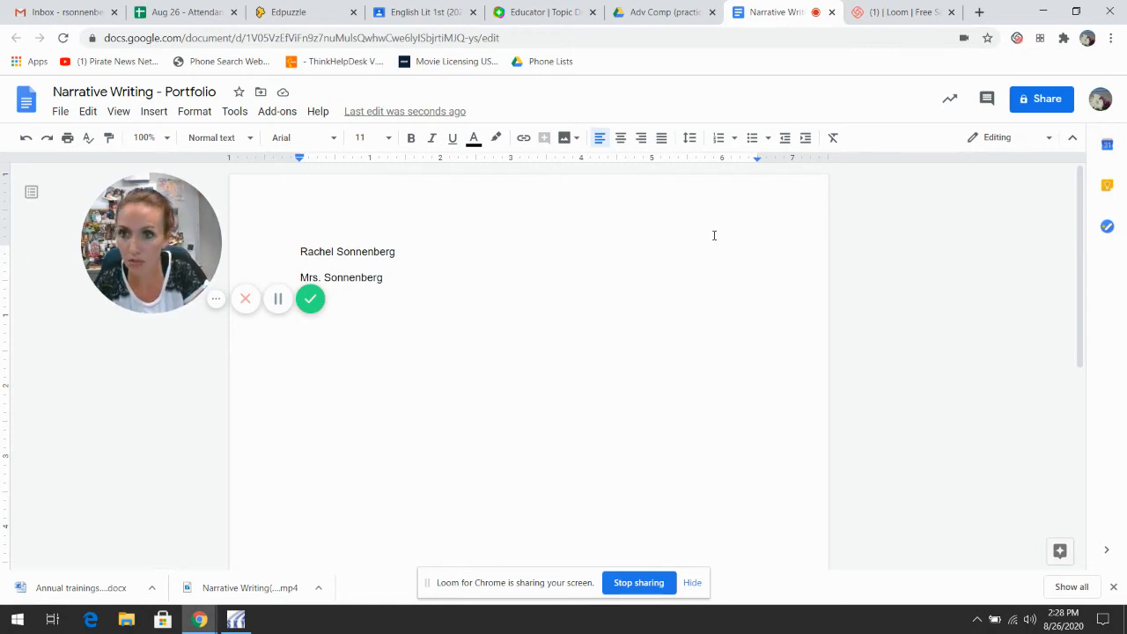
pyautogui.write('Advanced Com')
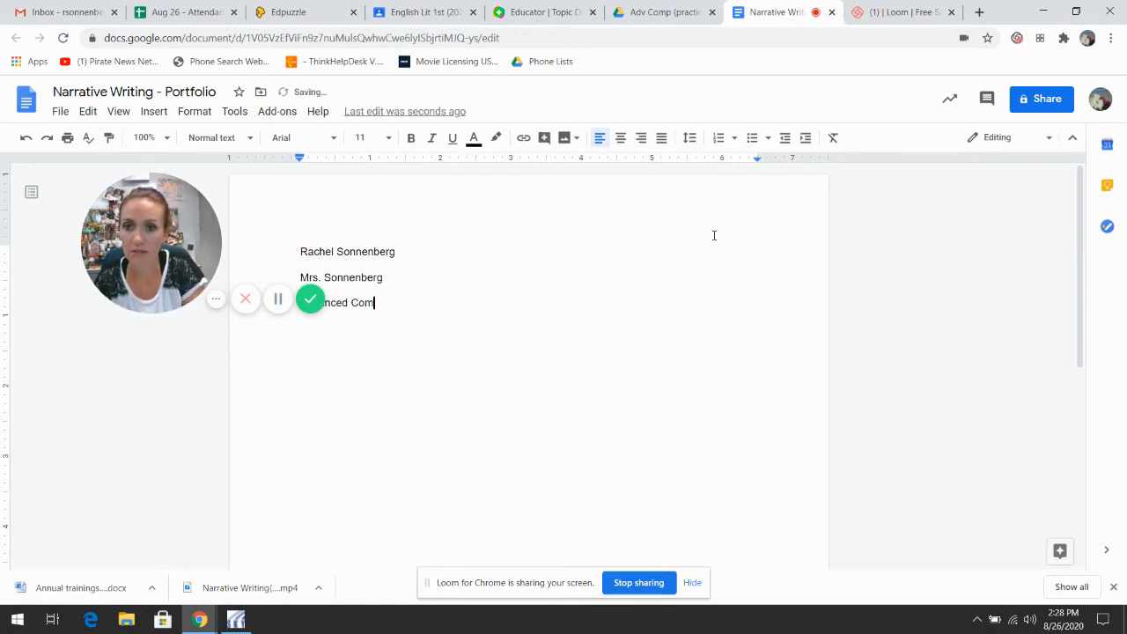
pyautogui.write('position')
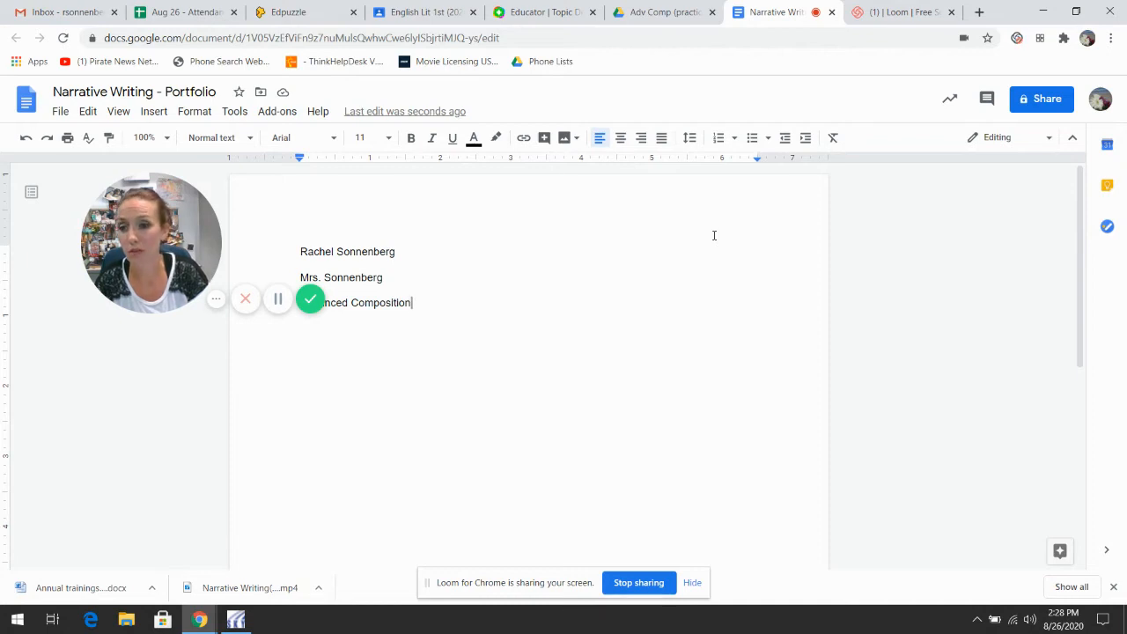
pyautogui.press('Return')
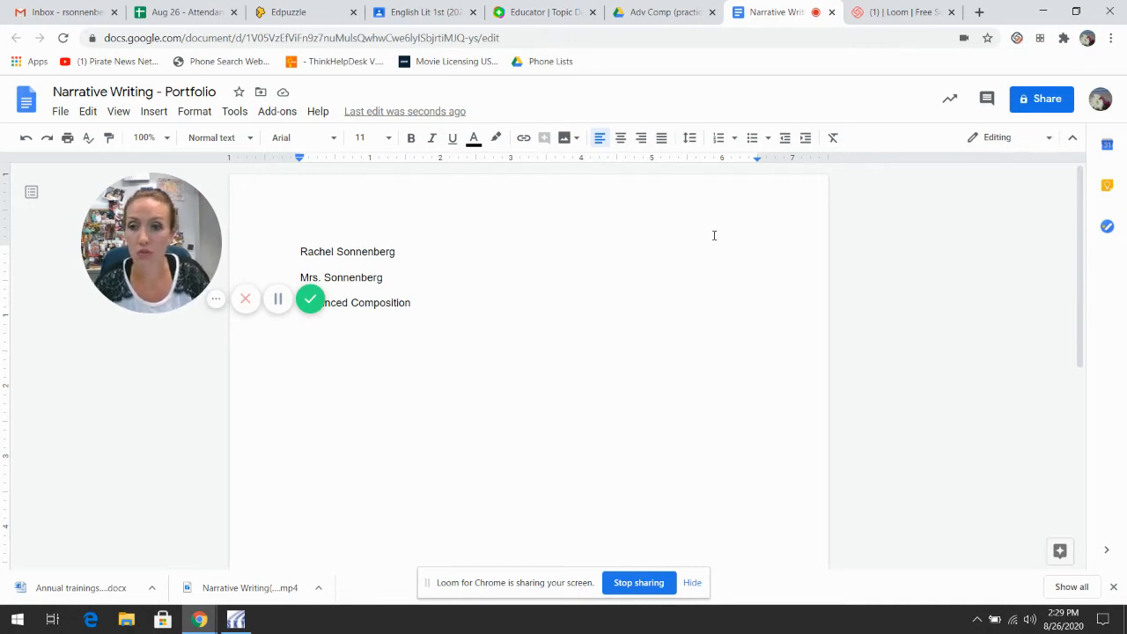
# Step: Add the date line reading 28 August 2020
pyautogui.write('26')
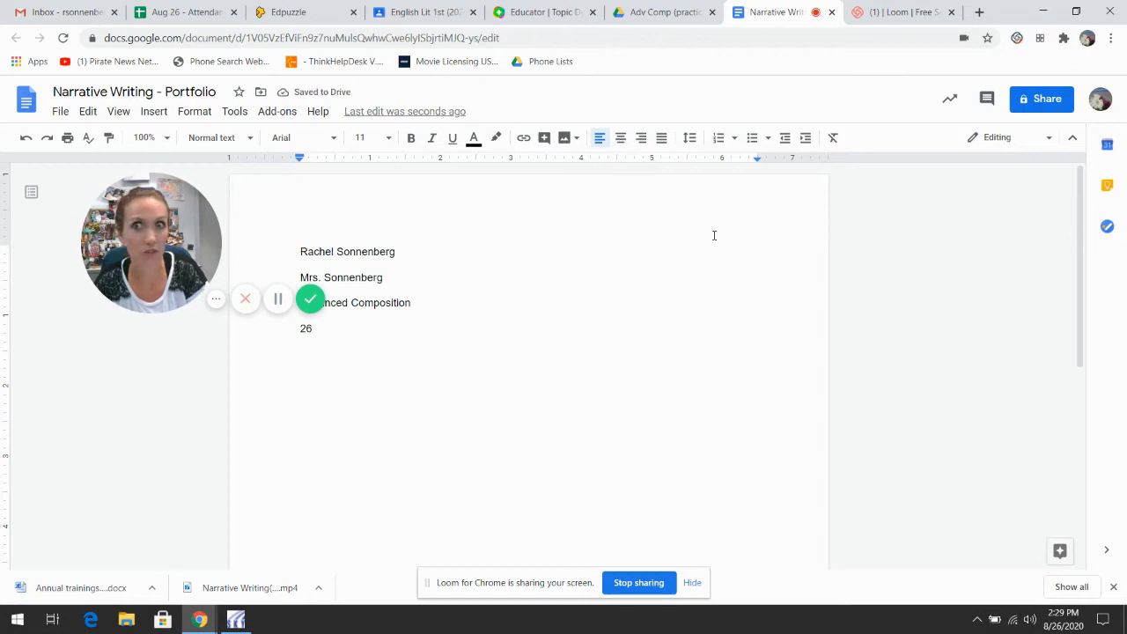
pyautogui.press('BackSpace')
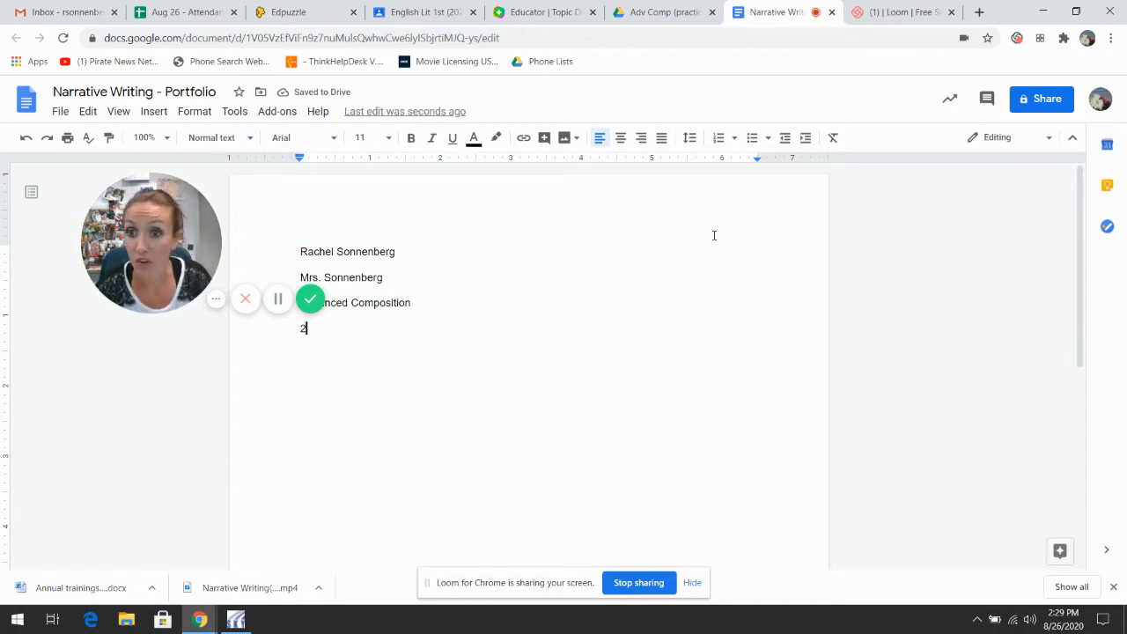
pyautogui.write('8')
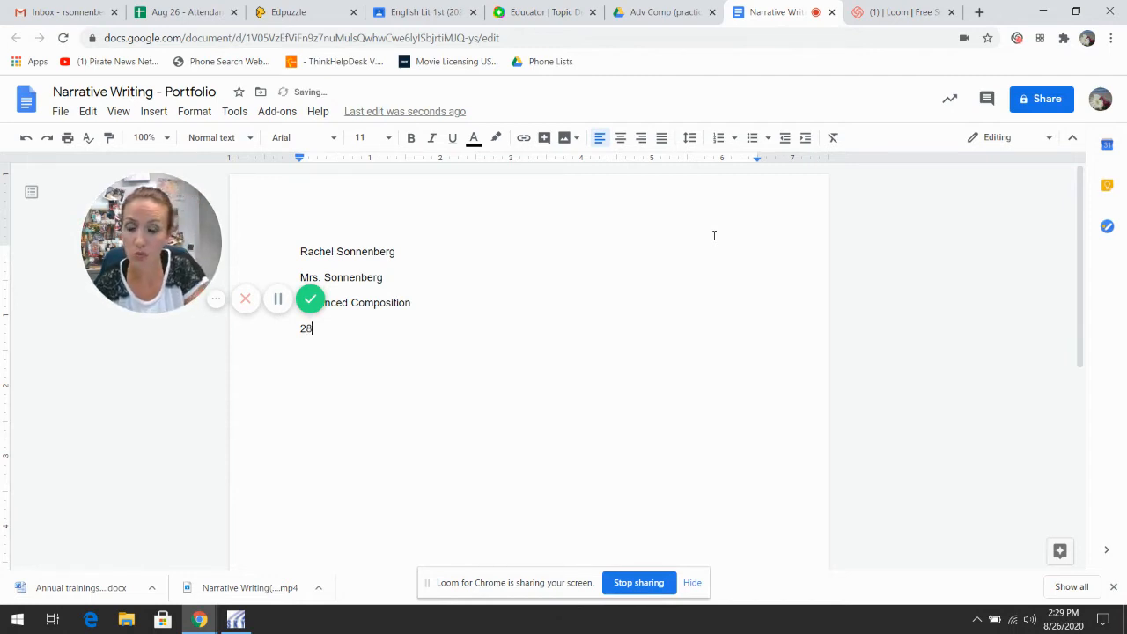
pyautogui.write(' A')
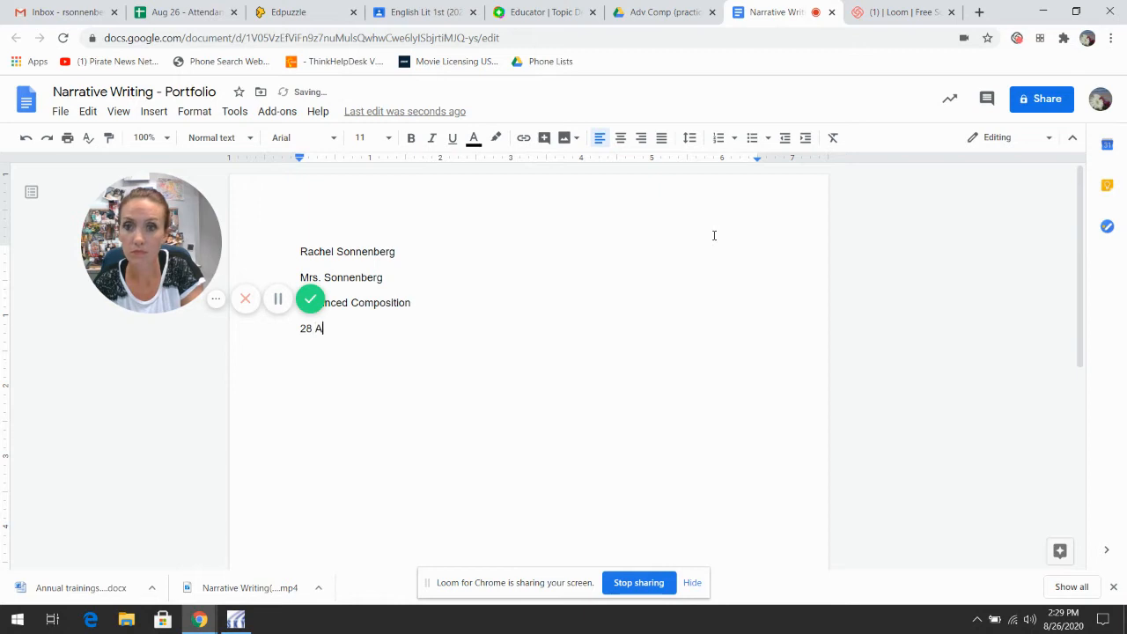
pyautogui.write('ugus')
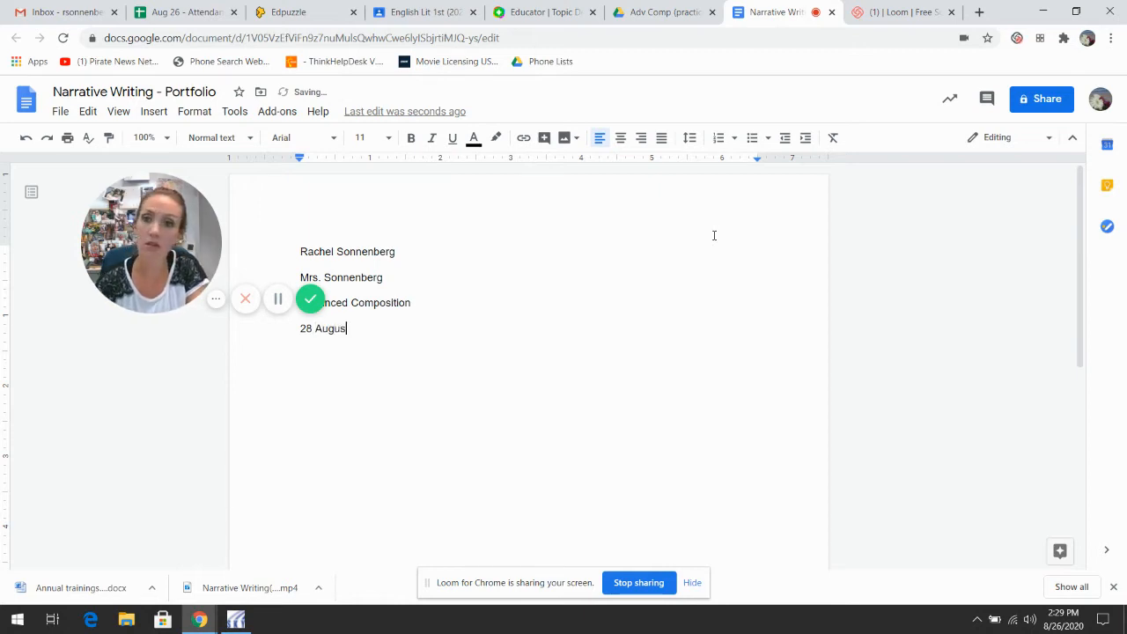
pyautogui.write('t 2020')
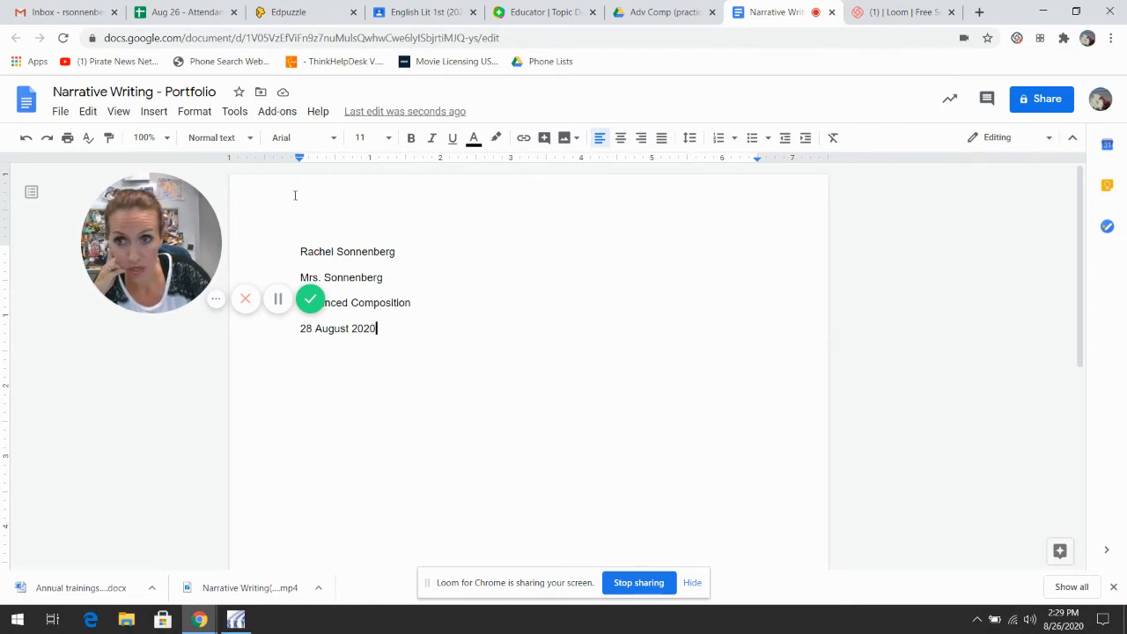
# Step: Insert an empty page header through Insert > Headers & footers > Header
pyautogui.click(156, 113)
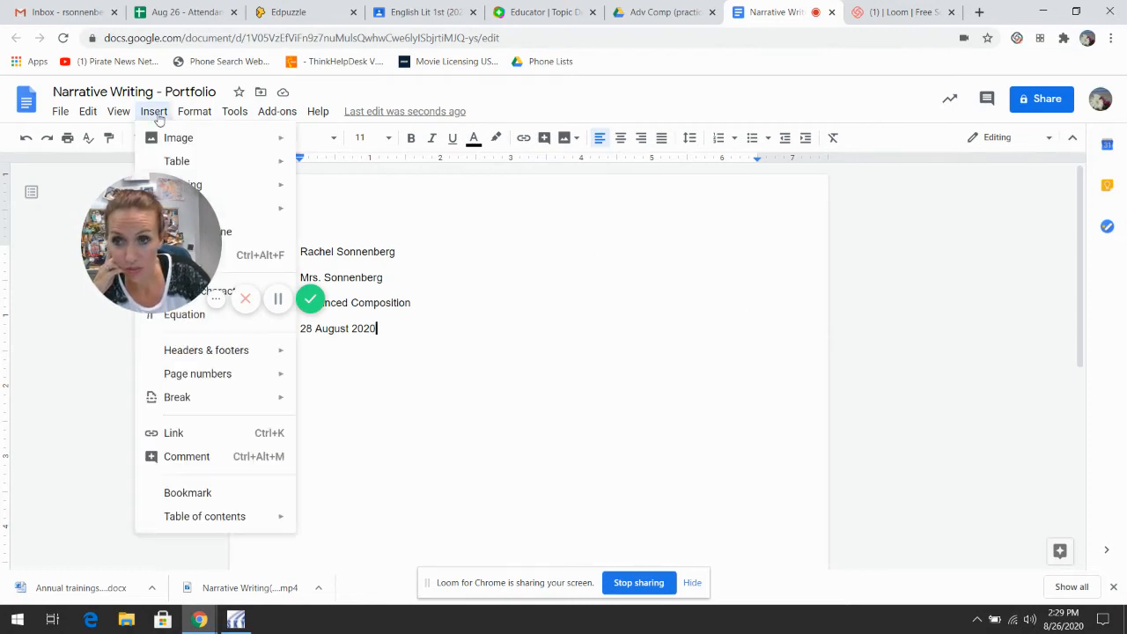
pyautogui.moveTo(152, 244); pyautogui.dragTo(968, 264)
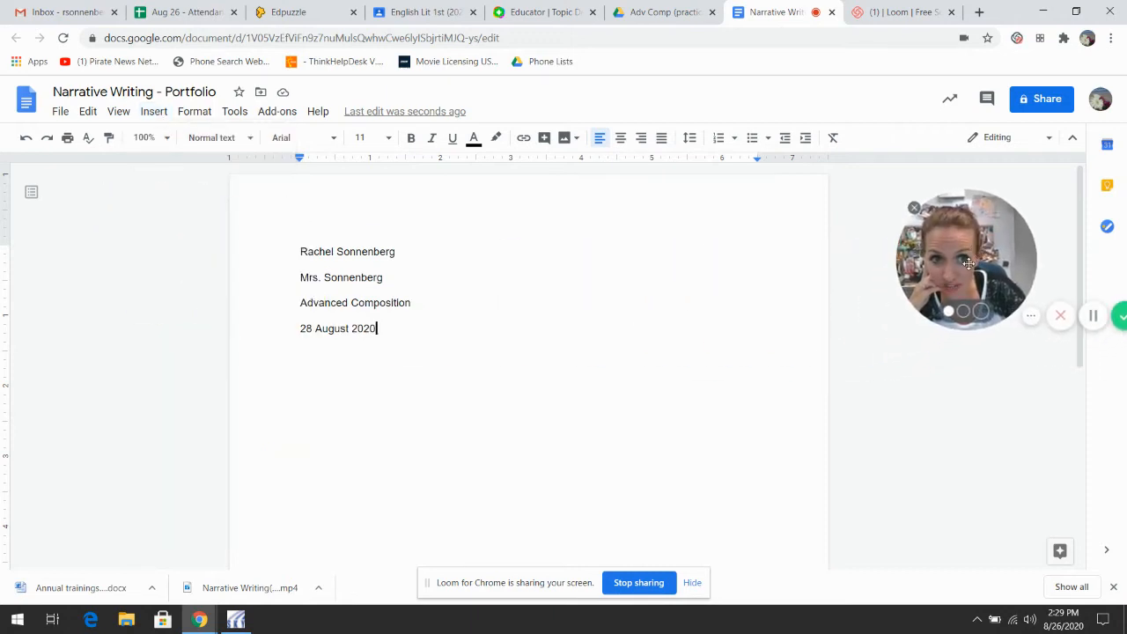
pyautogui.click(146, 115)
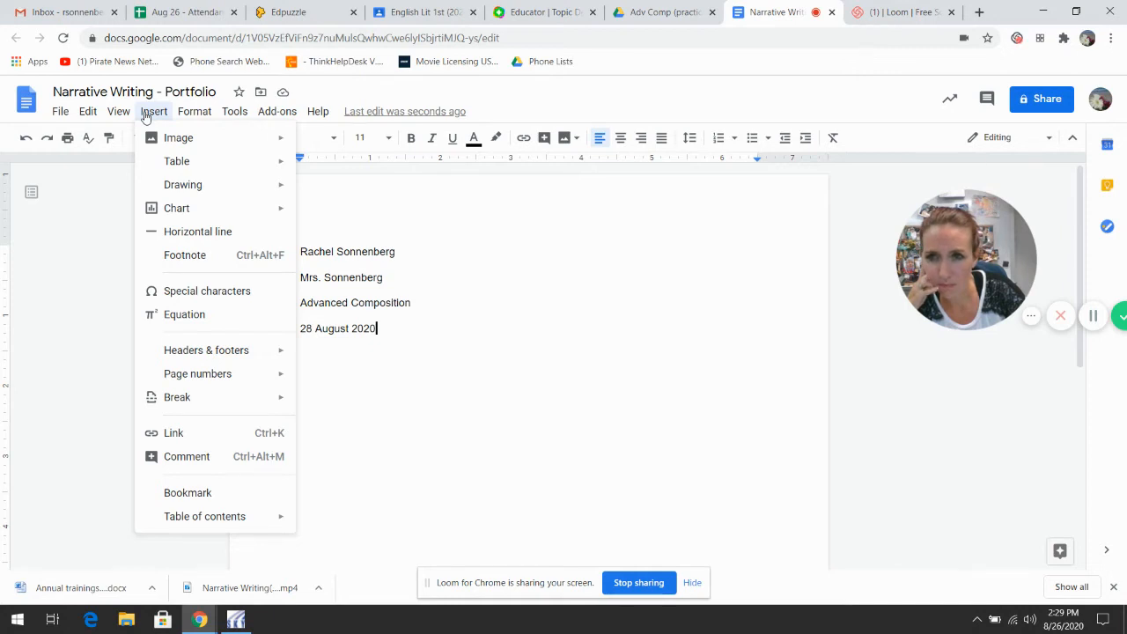
pyautogui.moveTo(228, 353)
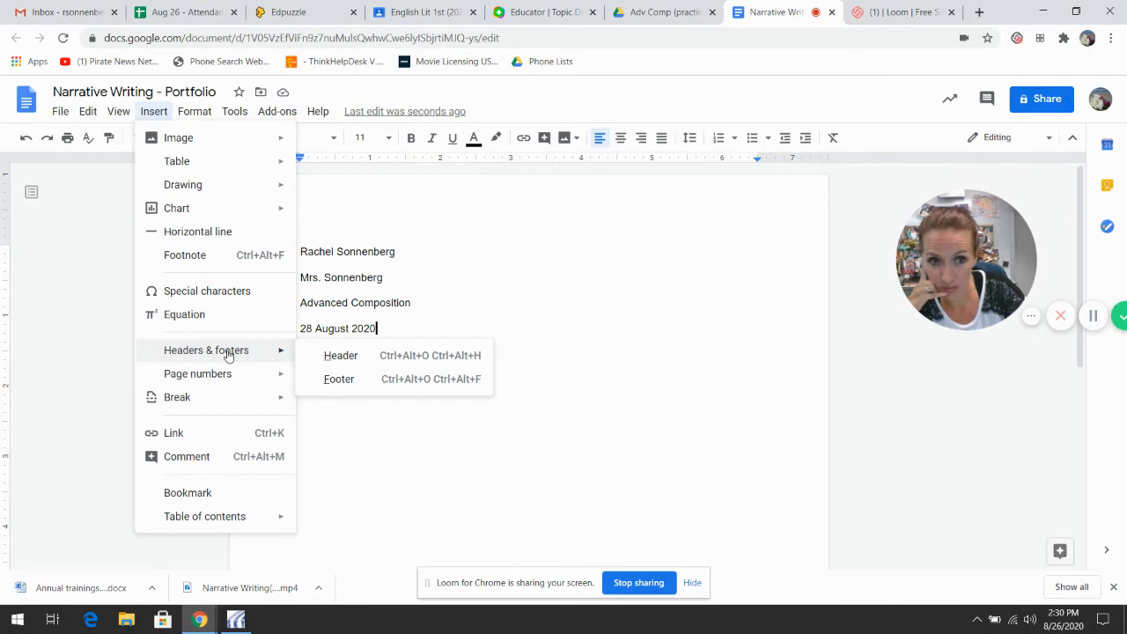
pyautogui.click(359, 360)
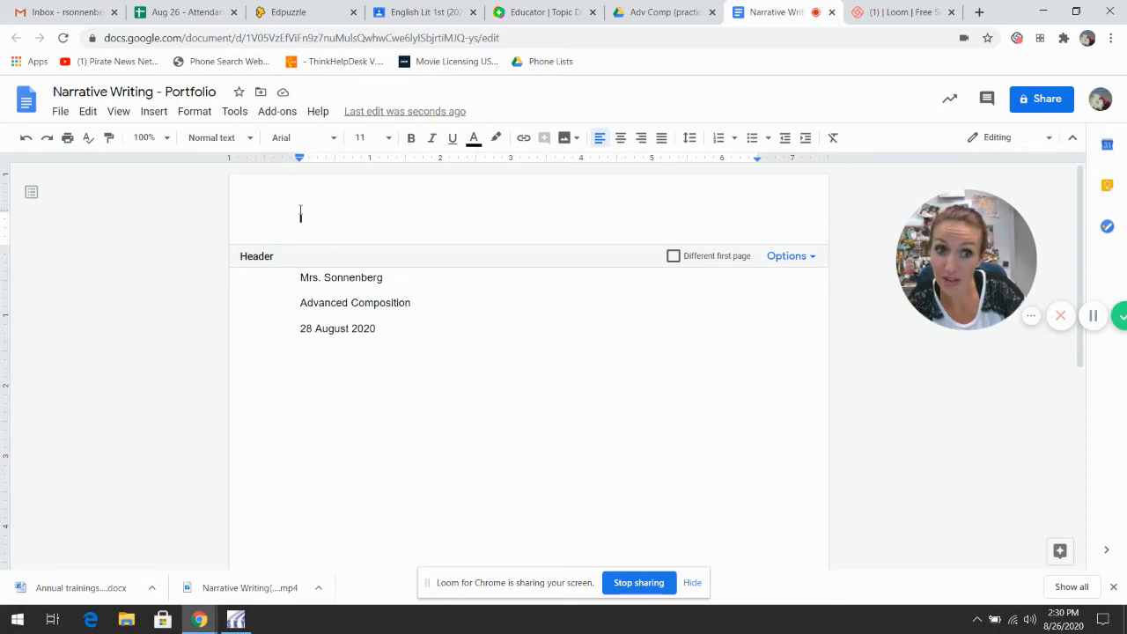
# Step: Right-align the header and type the student's last name, deleting the hand-typed 1
pyautogui.click(642, 140)
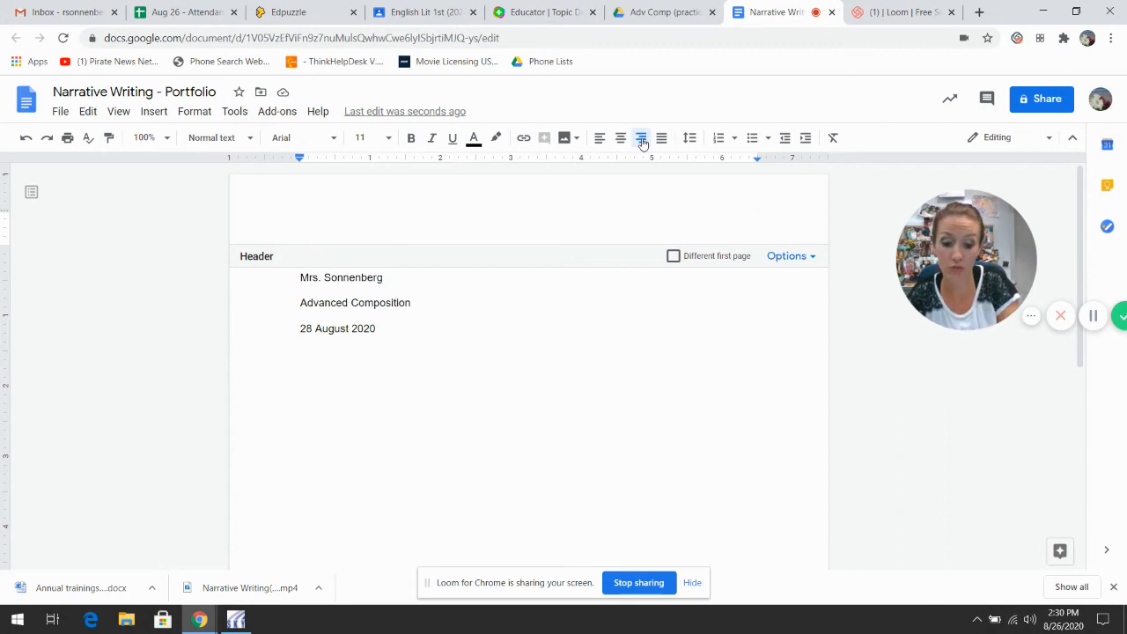
pyautogui.write('Sonnenberg')
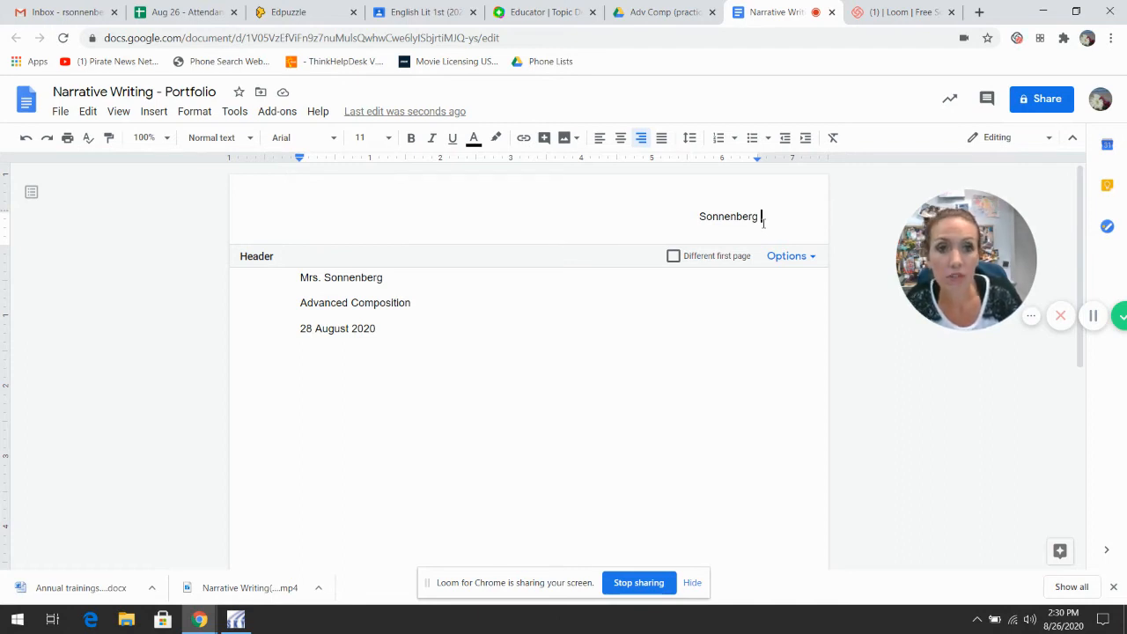
pyautogui.write('1')
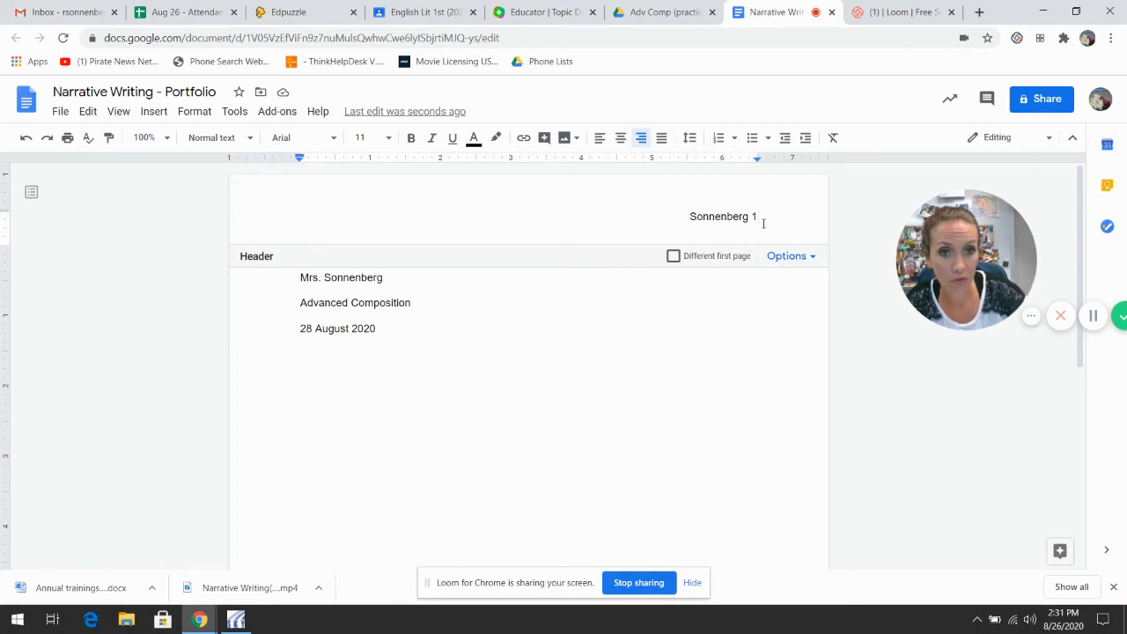
pyautogui.press('BackSpace')
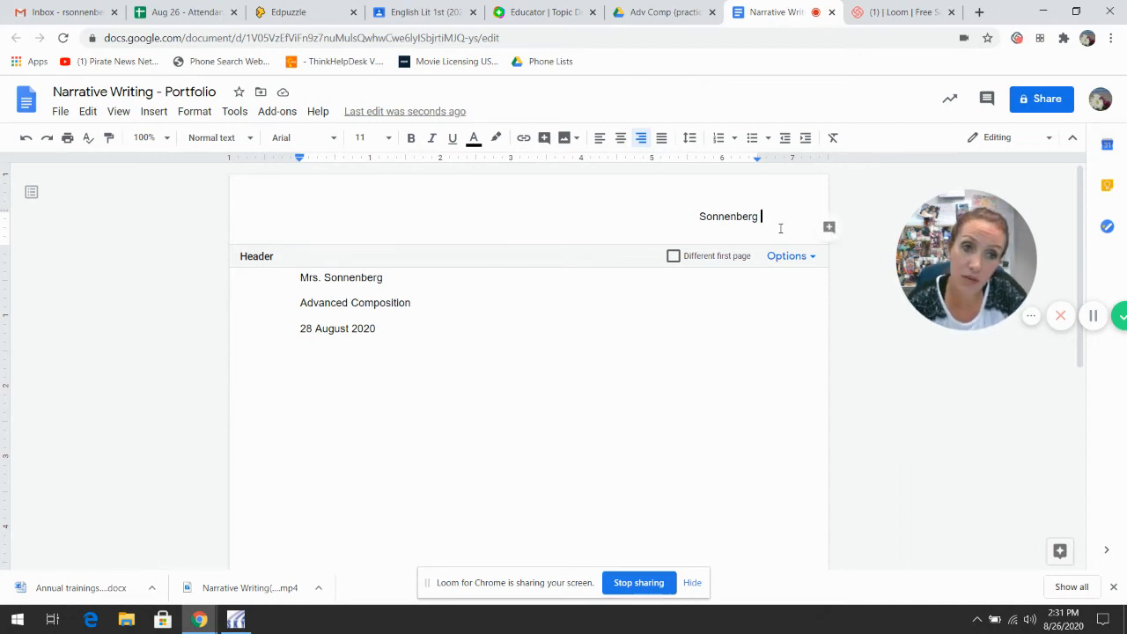
# Step: Insert an automatic top-right page number after the surname, then return to the body
pyautogui.click(155, 114)
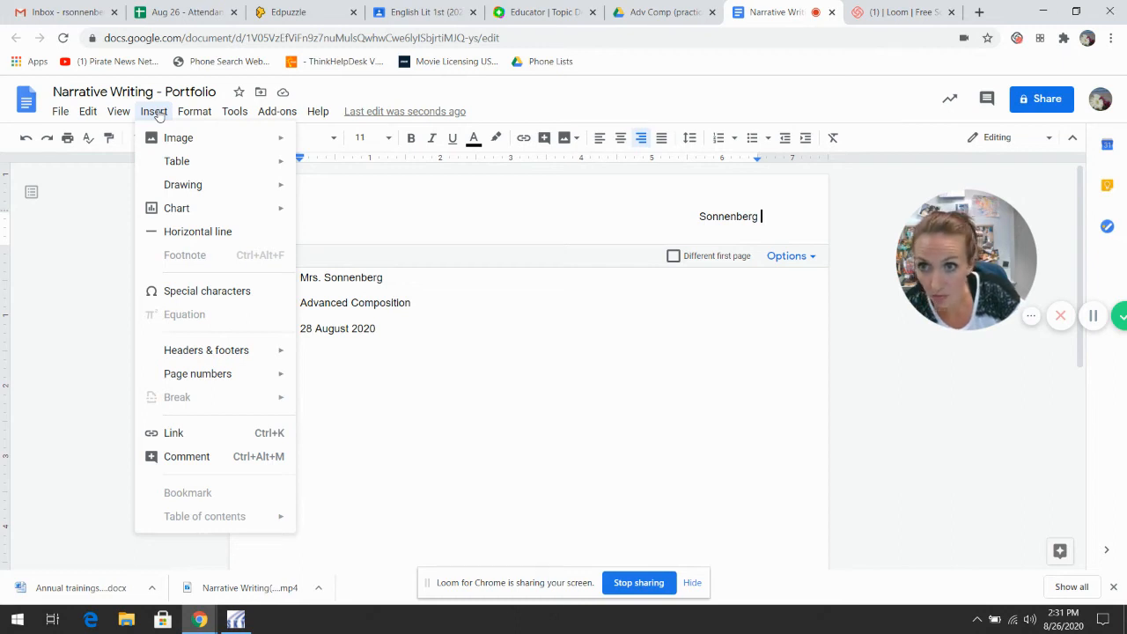
pyautogui.moveTo(199, 375)
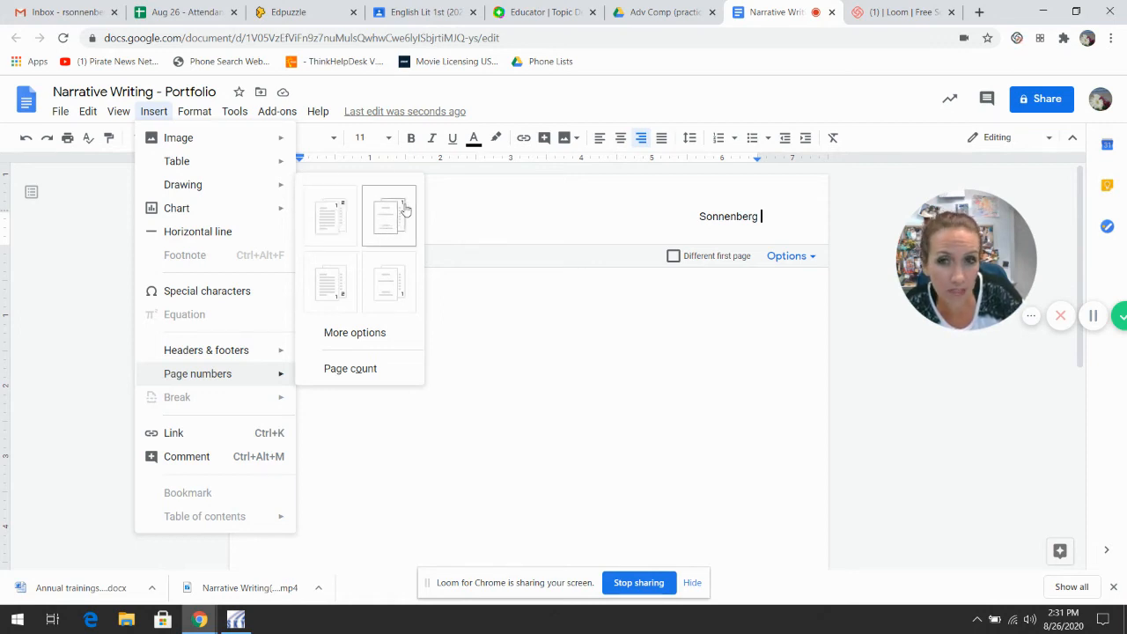
pyautogui.click(330, 229)
pyautogui.click(655, 398)
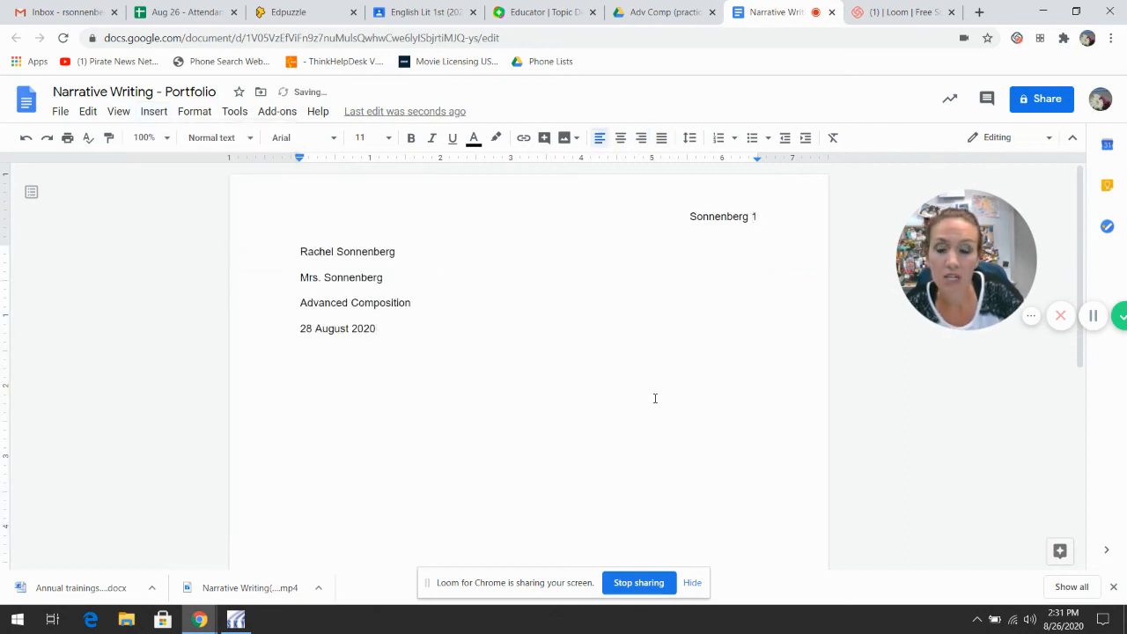
# Step: Add the centred title 'Growing Up' below the date, with a left-aligned line after it
pyautogui.press('Return')
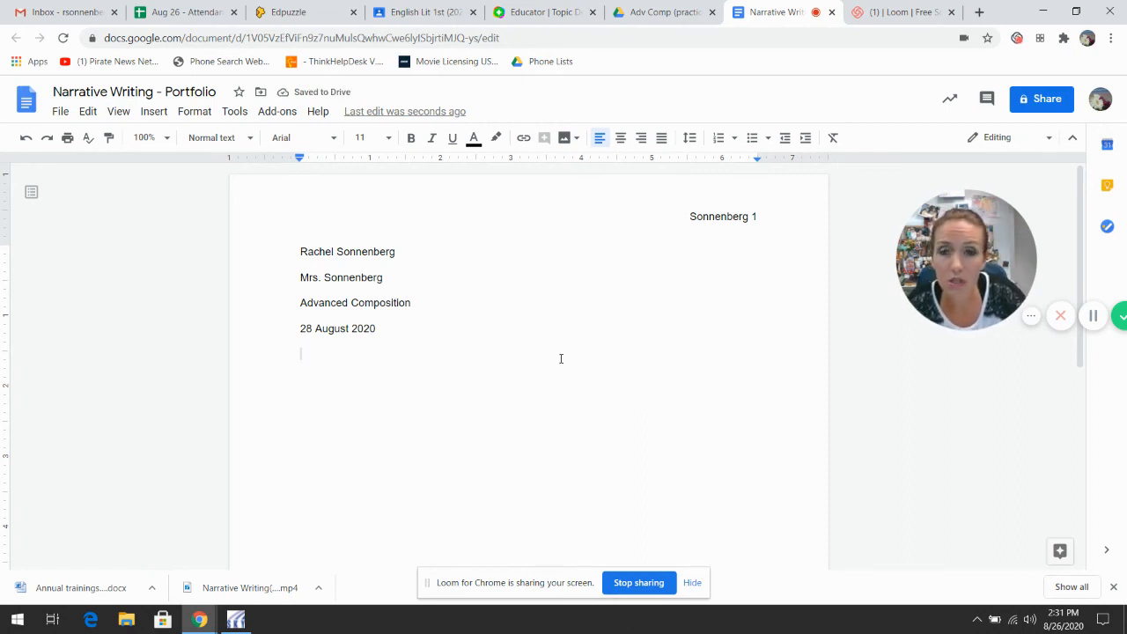
pyautogui.click(620, 138)
pyautogui.press('Return')
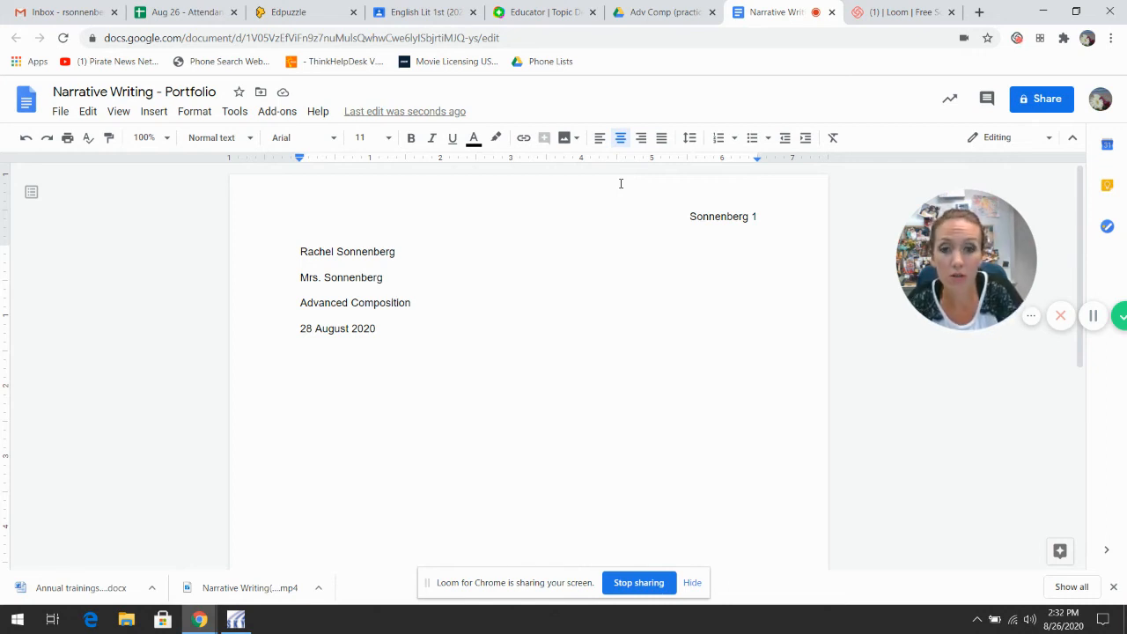
pyautogui.write('Narr')
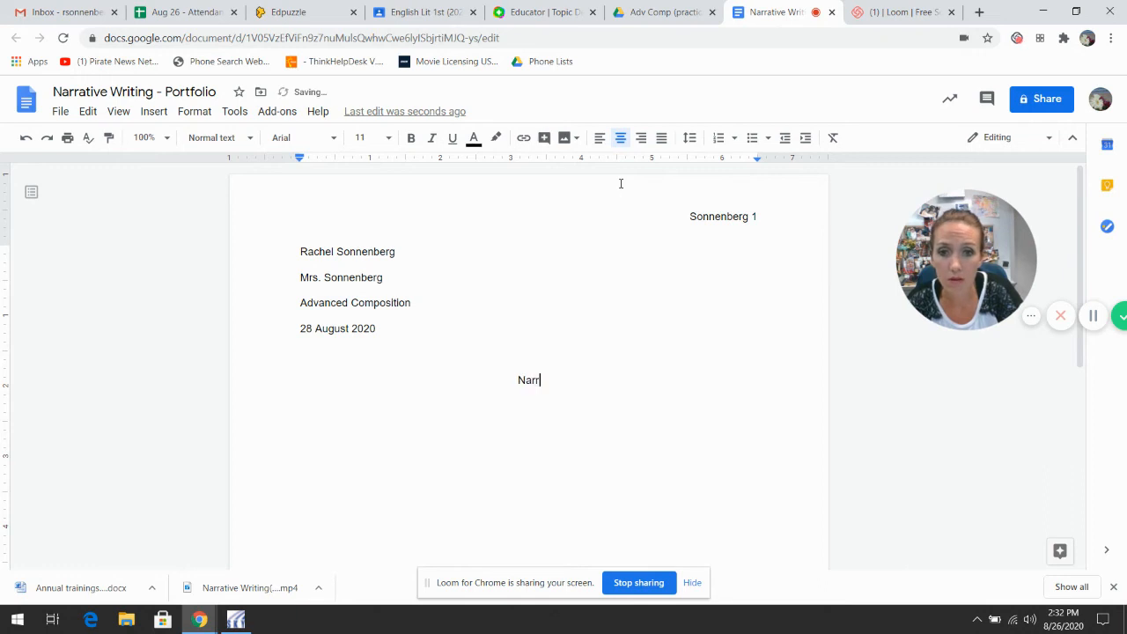
pyautogui.write('ative')
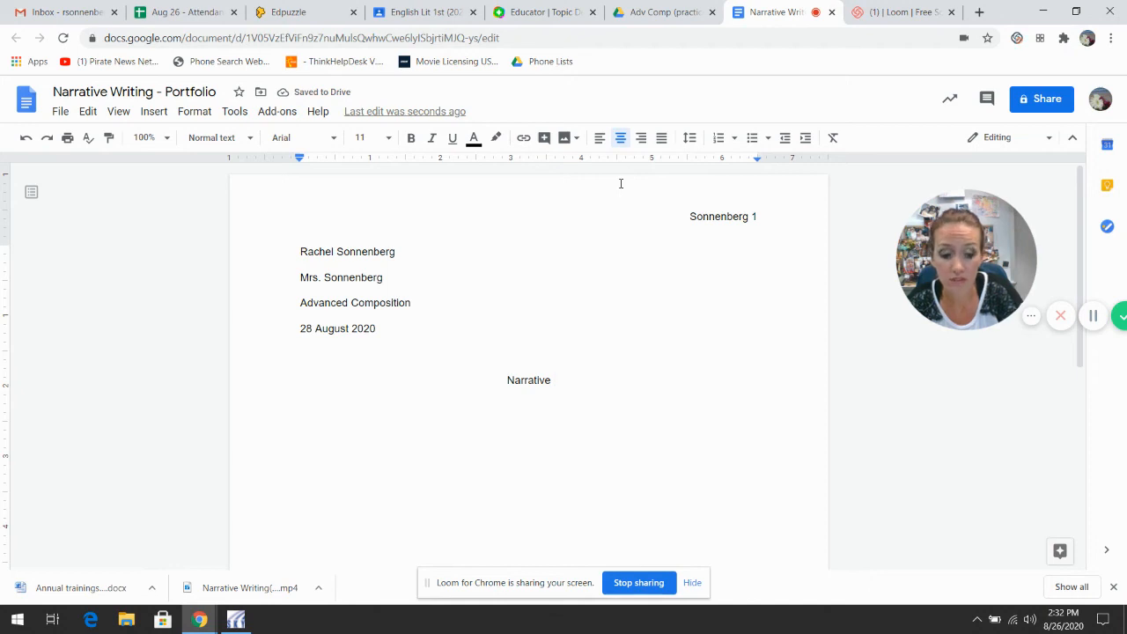
pyautogui.press('BackSpace')
pyautogui.press('BackSpace')
pyautogui.press('BackSpace')
pyautogui.press('BackSpace')
pyautogui.press('BackSpace')
pyautogui.press('BackSpace')
pyautogui.press('BackSpace')
pyautogui.press('BackSpace')
pyautogui.press('BackSpace')
pyautogui.press('BackSpace')
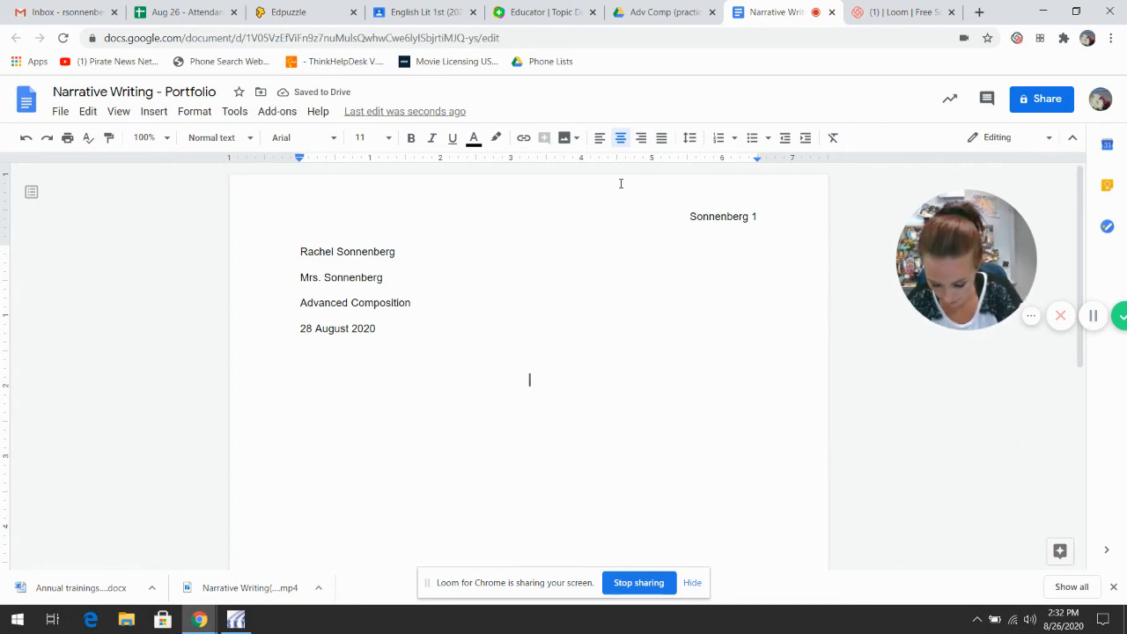
pyautogui.write('Growing Up')
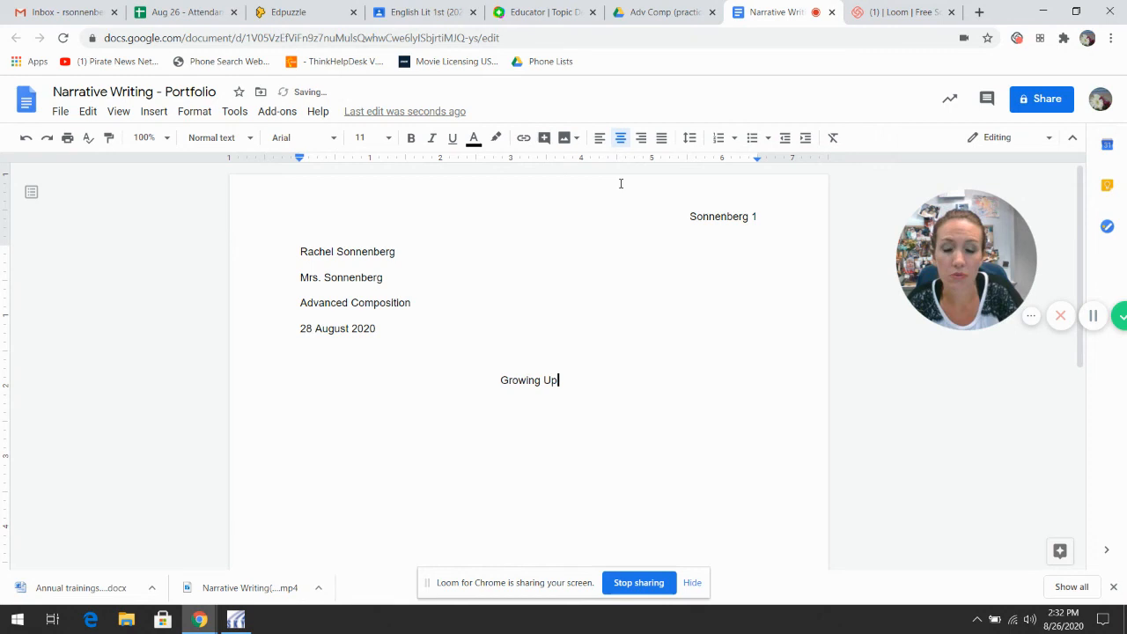
pyautogui.press('Return')
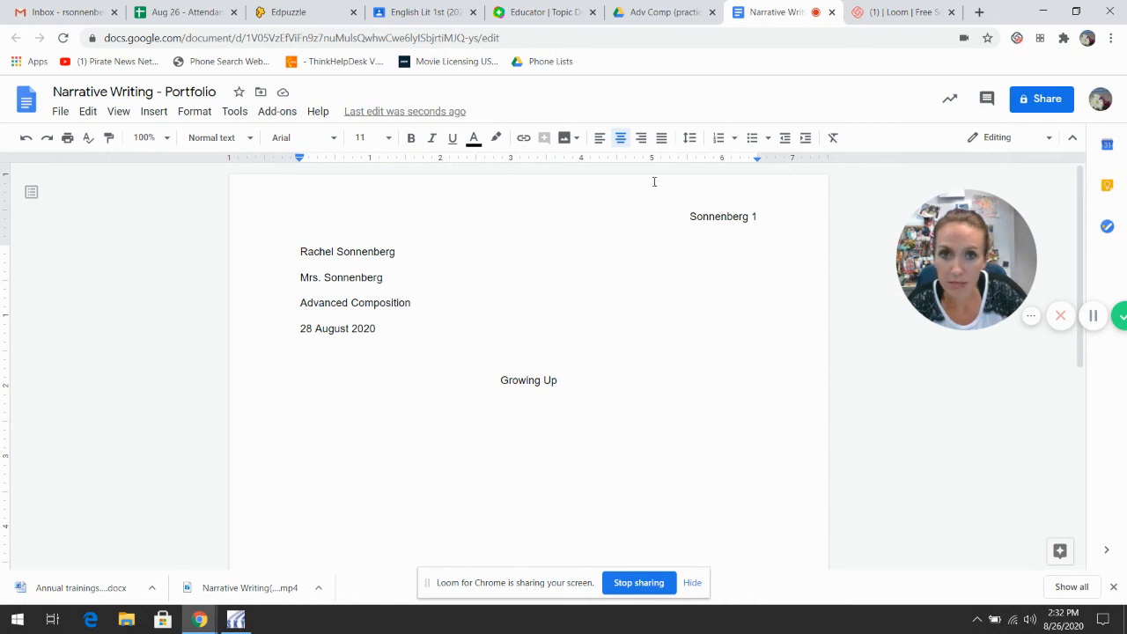
pyautogui.click(598, 139)
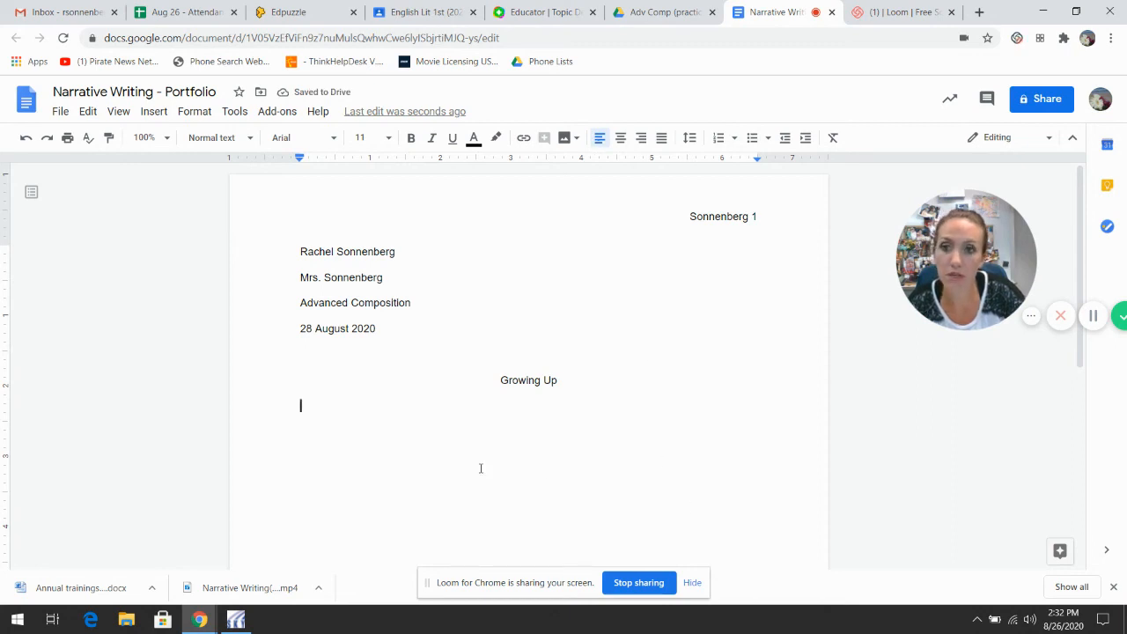
pyautogui.press('Tab')
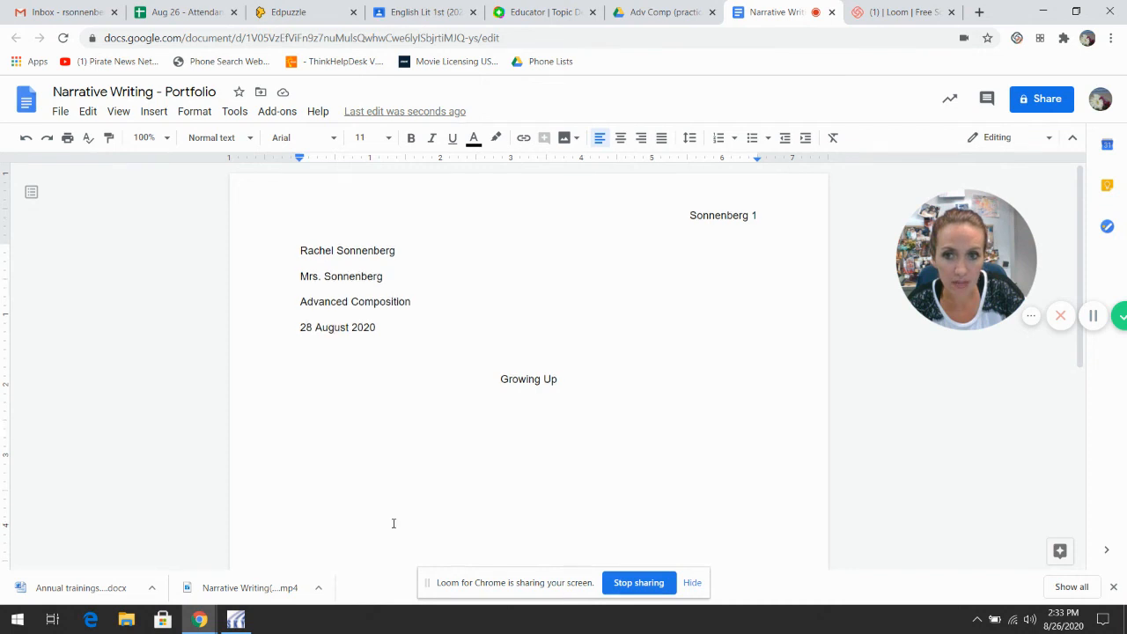
pyautogui.scroll(-6, 390, 519)
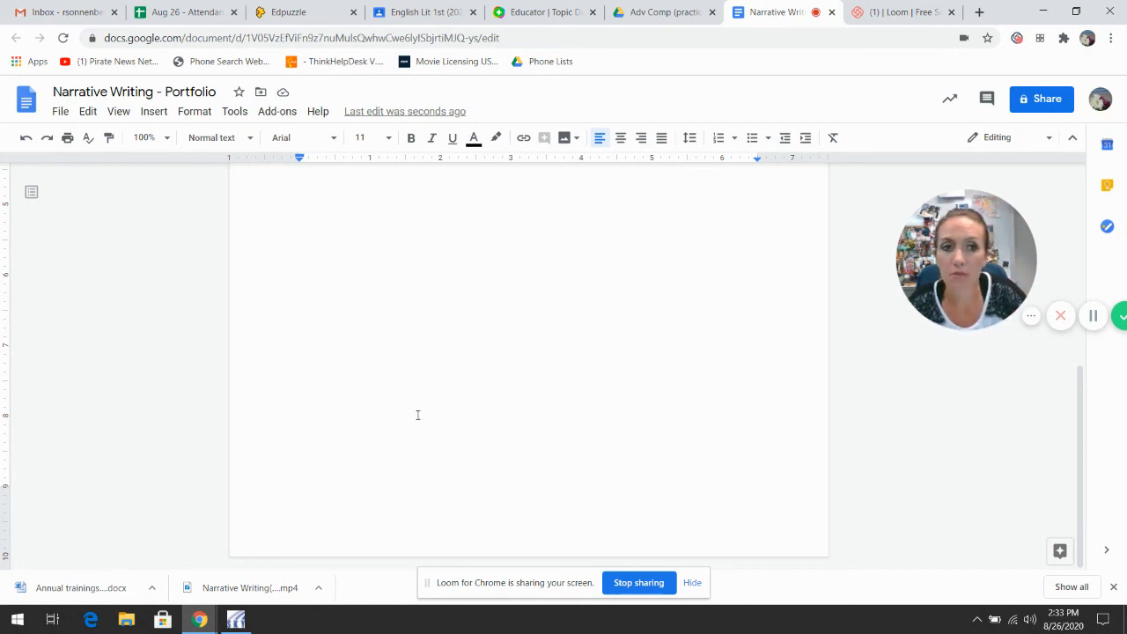
pyautogui.scroll(7, 418, 415)
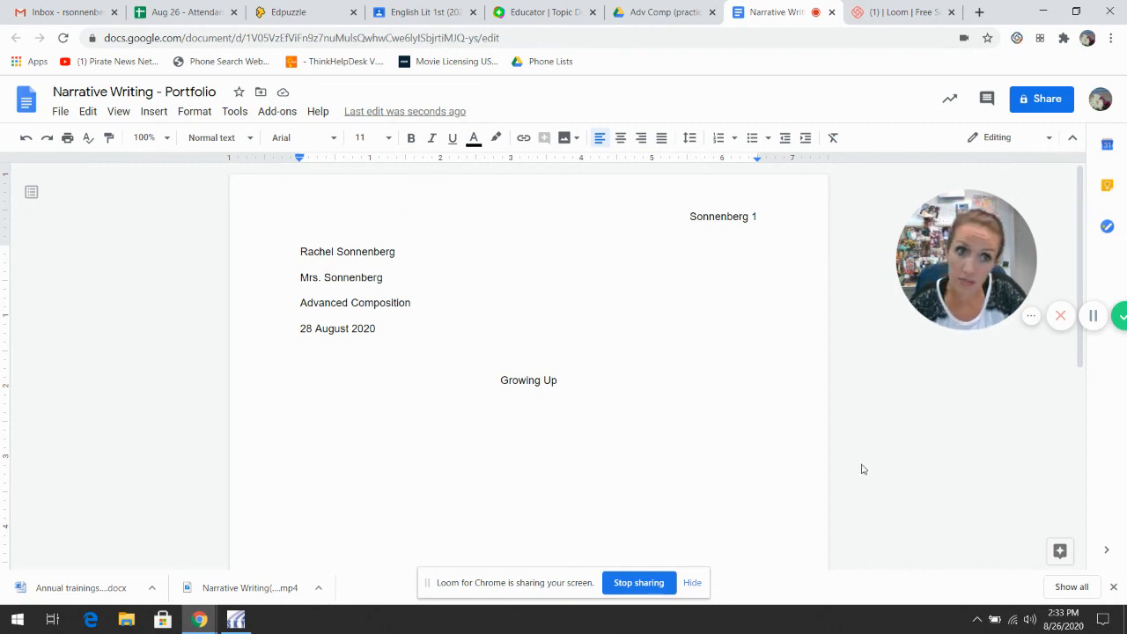
pyautogui.moveTo(976, 262); pyautogui.dragTo(905, 251)
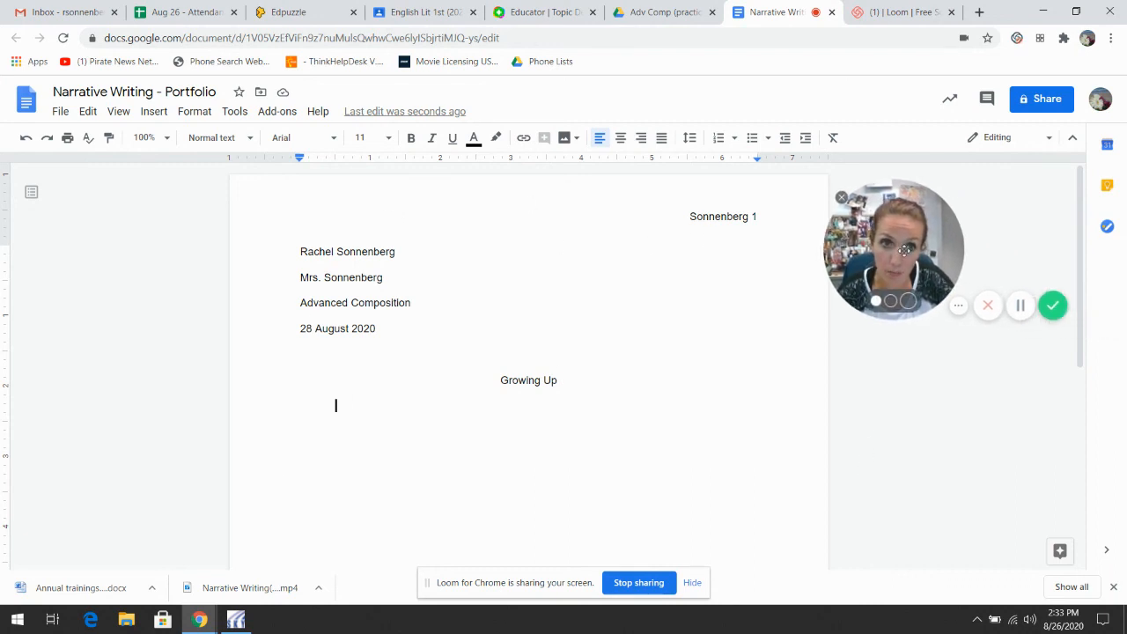